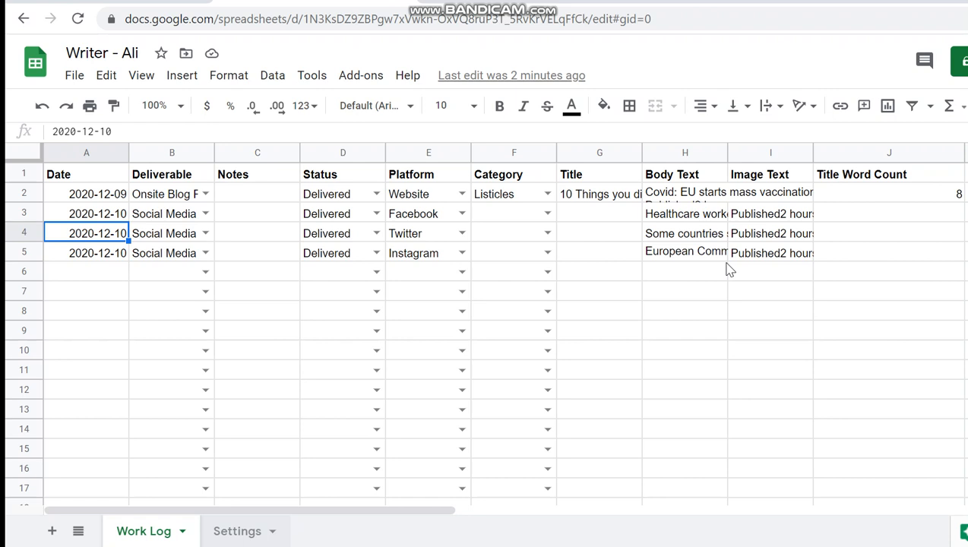
Step: Open the writer spreadsheet's Settings sheet and select its option lists in A1:D14
{"action": "left_click", "coordinate": [249, 530]}
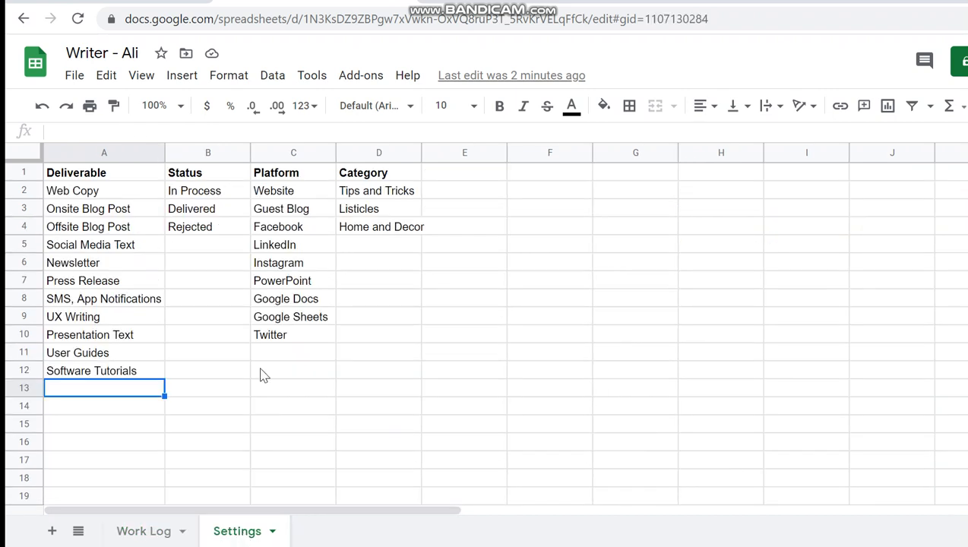
{"action": "left_click_drag", "start_coordinate": [356, 410], "coordinate": [140, 187]}
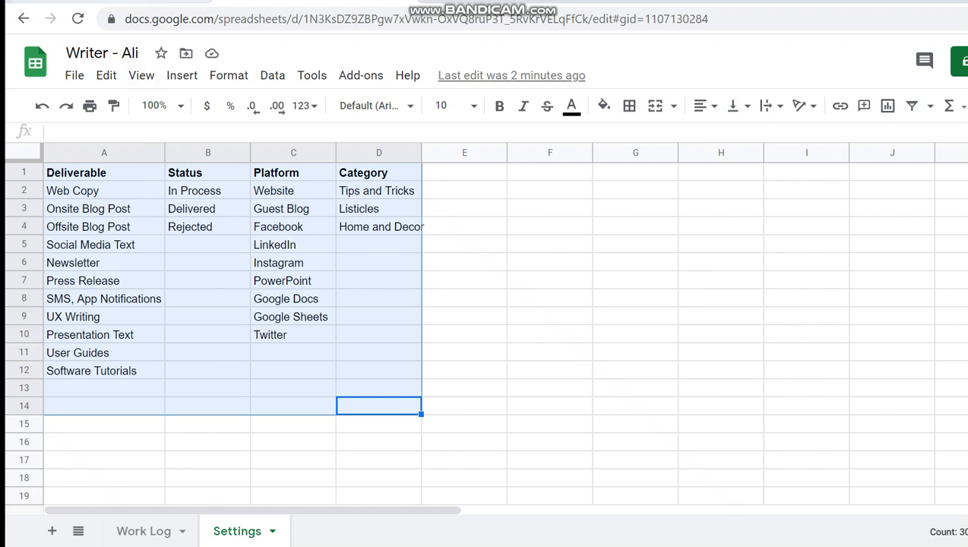
Step: Switch to the Digital Marketing Data spreadsheet and rename it "Digital Marketing Data - Hub"
{"action": "left_click", "coordinate": [121, 3]}
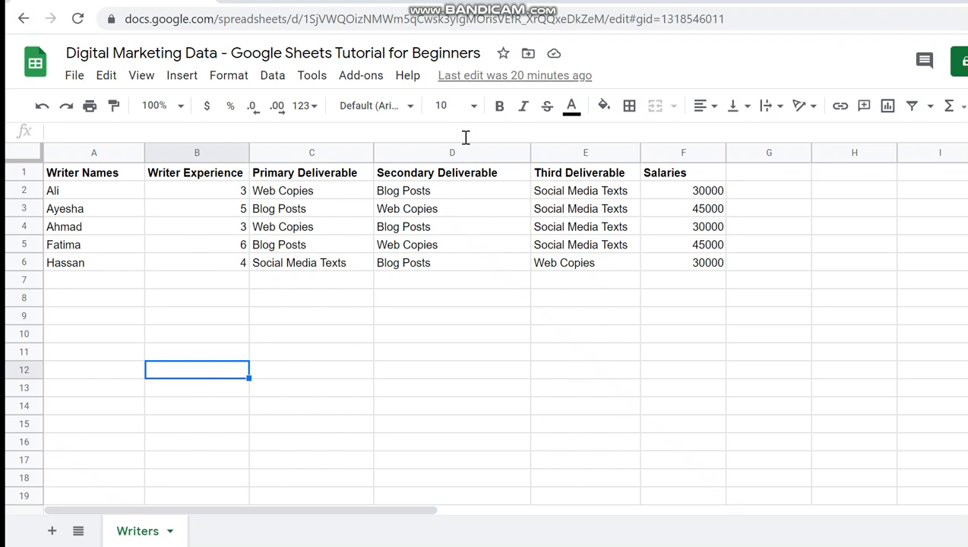
{"action": "left_click", "coordinate": [232, 280]}
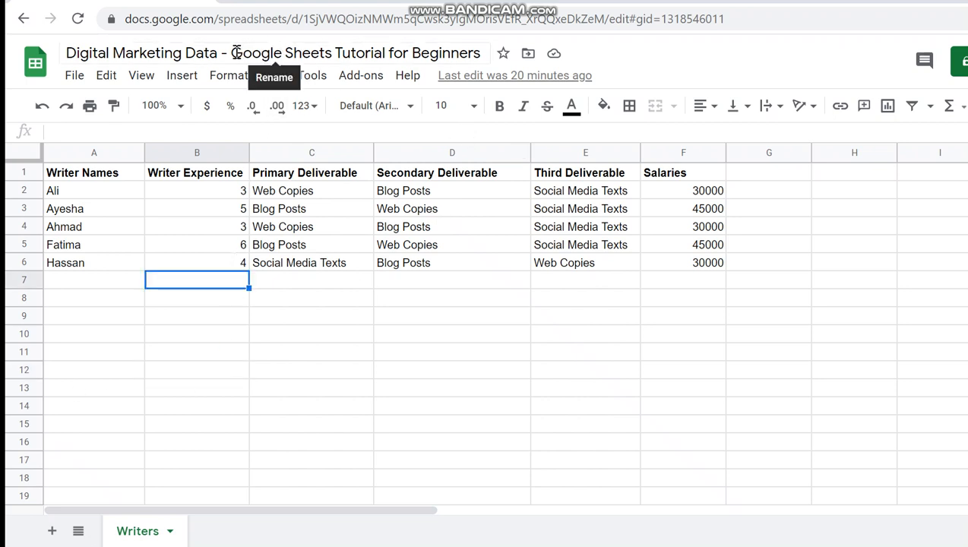
{"action": "left_click_drag", "start_coordinate": [230, 53], "coordinate": [325, 53]}
{"action": "left_click_drag", "start_coordinate": [510, 59], "coordinate": [672, 74]}
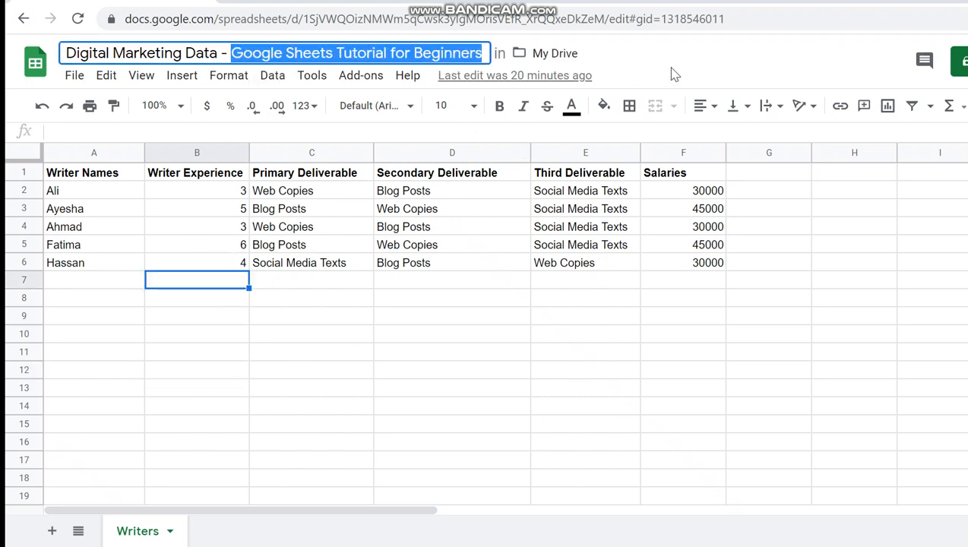
{"action": "type", "text": "Handle"}
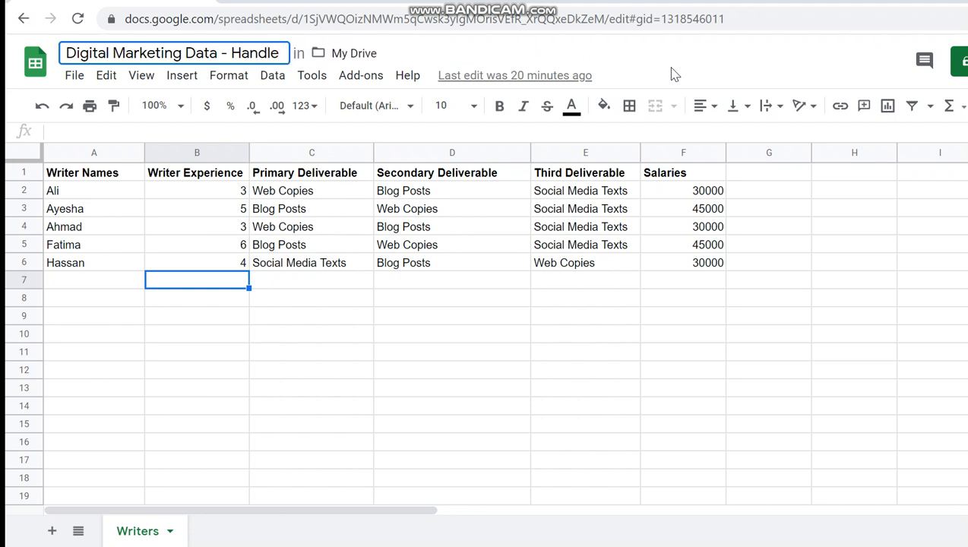
{"action": "key", "text": "Return"}
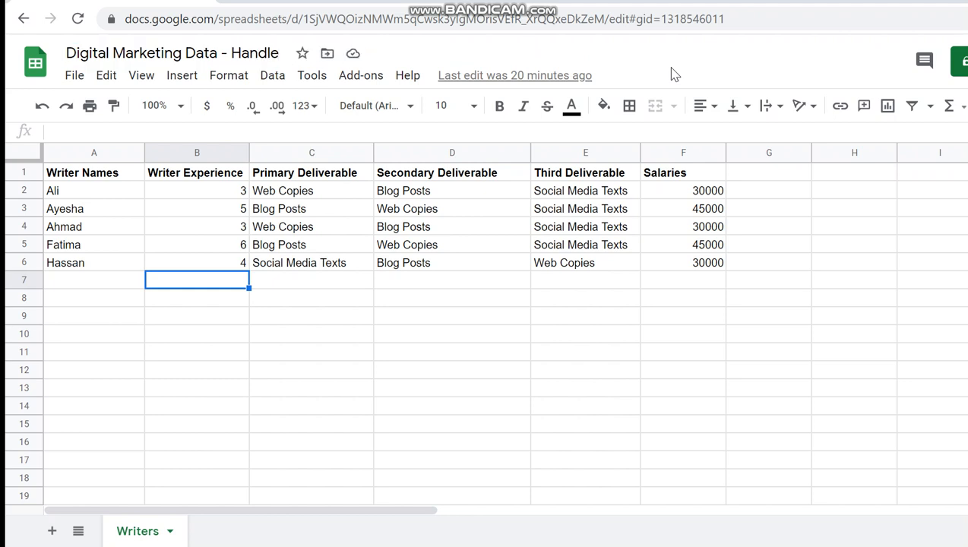
{"action": "double_click", "coordinate": [265, 51]}
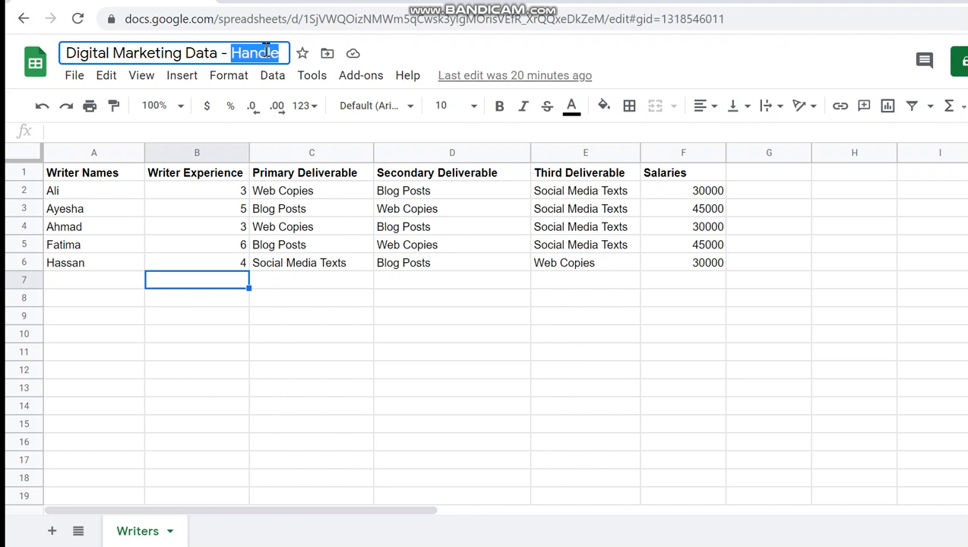
{"action": "type", "text": "Hub"}
{"action": "key", "text": "Return"}
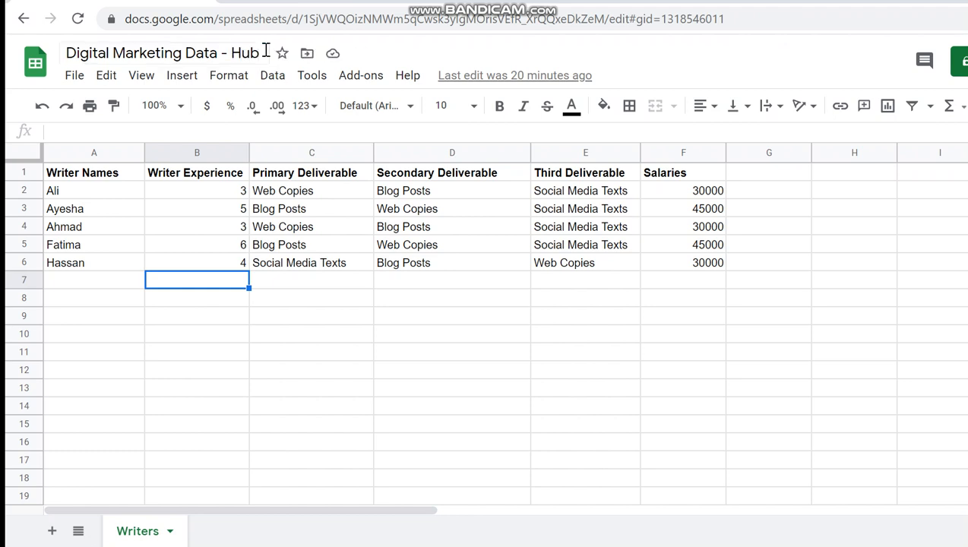
Step: Add a new sheet to the hub spreadsheet and name it "Settings"
{"action": "left_click", "coordinate": [287, 447]}
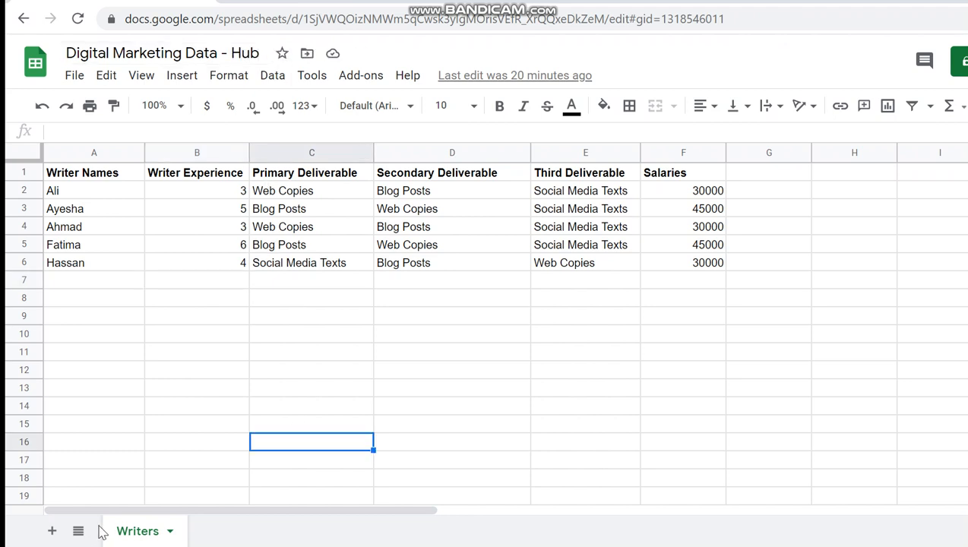
{"action": "left_click", "coordinate": [52, 531]}
{"action": "double_click", "coordinate": [216, 532]}
{"action": "type", "text": "Settings"}
{"action": "key", "text": "Return"}
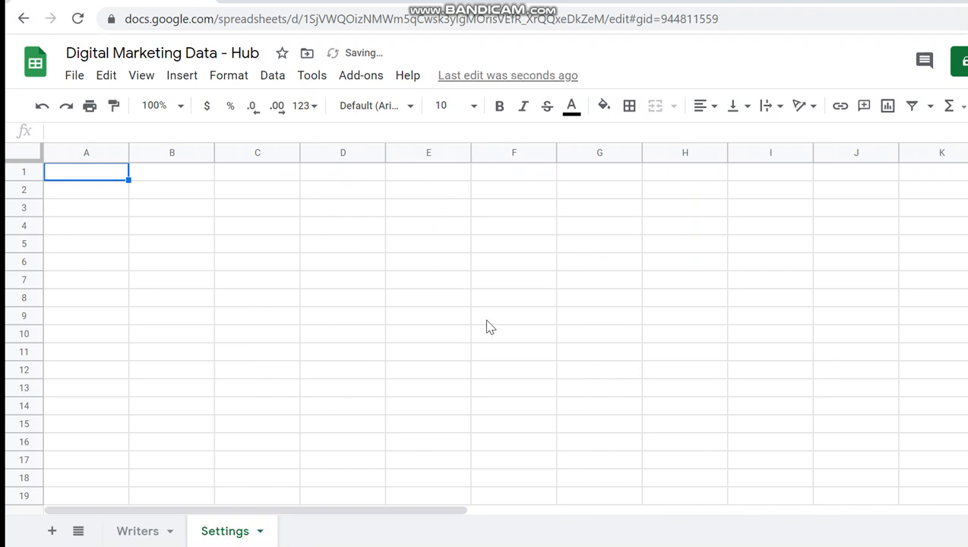
Step: Copy A1:D14 from the writer spreadsheet's Settings sheet and paste it at A1 of the hub's Settings sheet
{"action": "key", "text": "ctrl+Tab"}
{"action": "key", "text": "ctrl+c"}
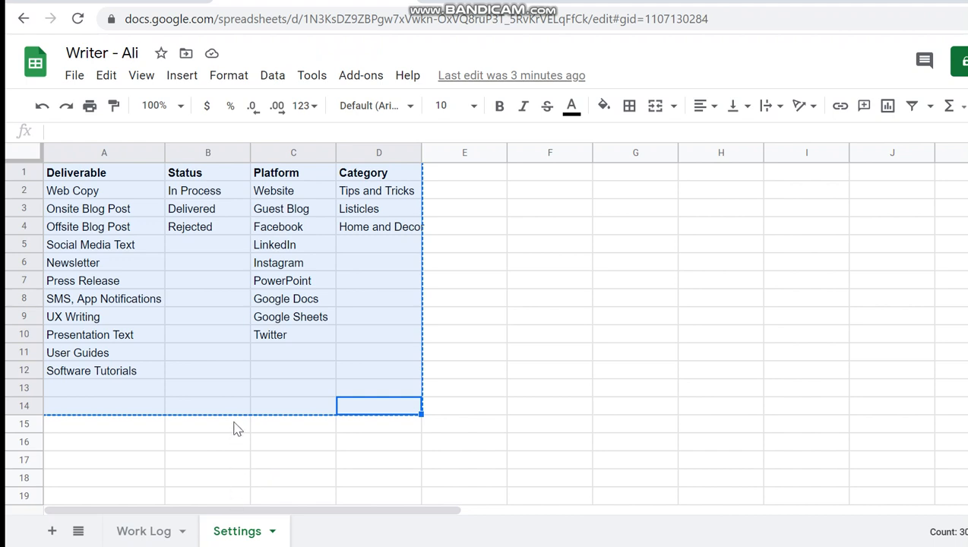
{"action": "key", "text": "ctrl+shift+Tab"}
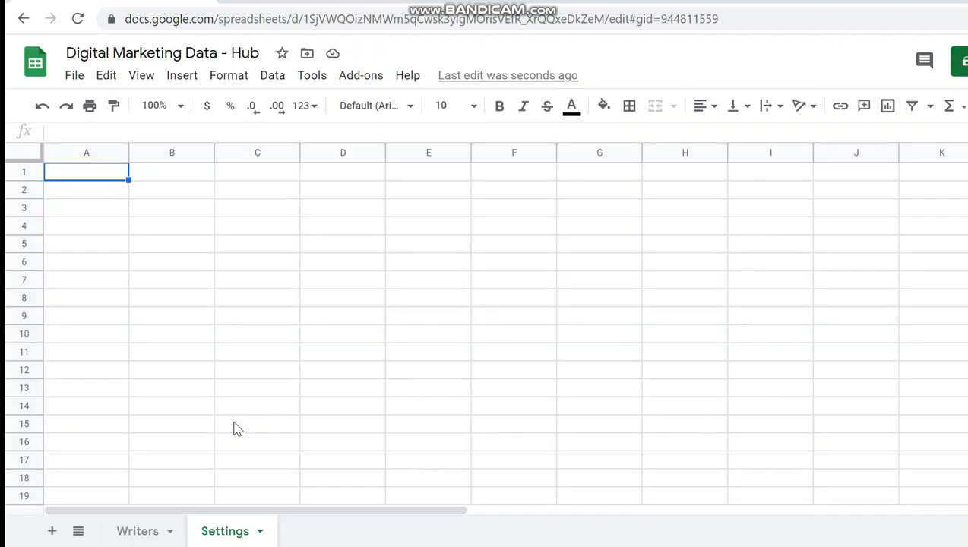
{"action": "key", "text": "ctrl+v"}
{"action": "left_click", "coordinate": [315, 322]}
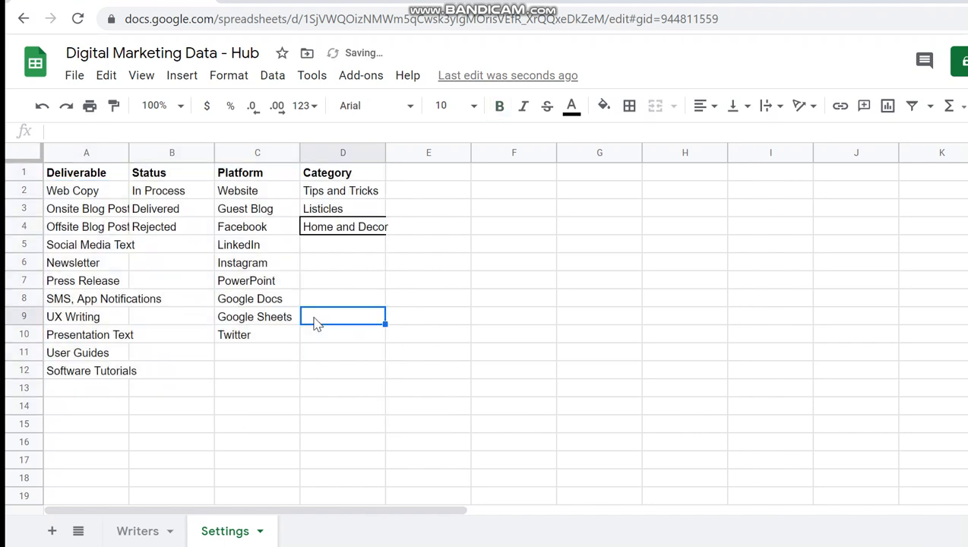
Step: Widen the Category column and clear all formatting from the pasted range A1:D14
{"action": "left_click_drag", "start_coordinate": [385, 154], "coordinate": [473, 163]}
{"action": "left_click", "coordinate": [388, 334]}
{"action": "left_click", "coordinate": [420, 372]}
{"action": "left_click_drag", "start_coordinate": [433, 405], "coordinate": [86, 157]}
{"action": "key", "text": "ctrl+backslash"}
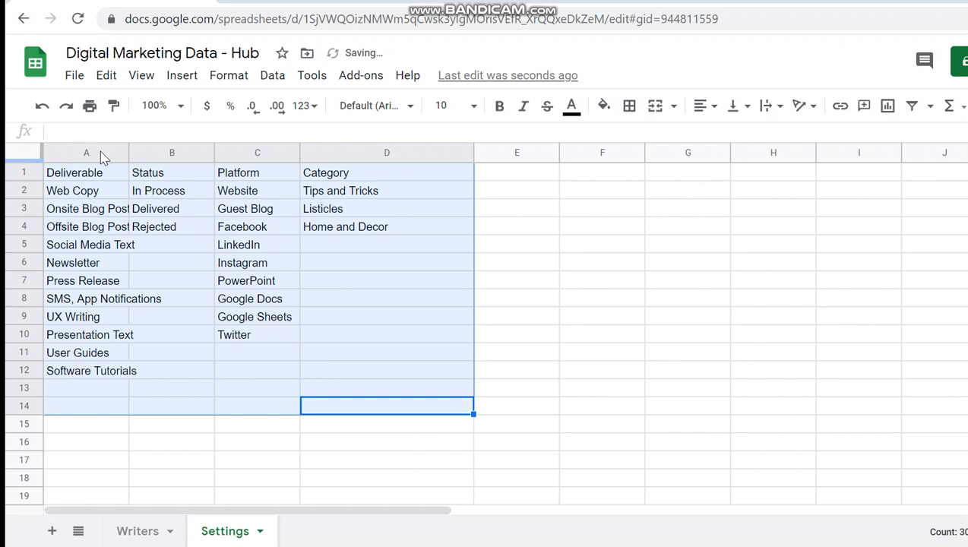
Step: Make the header cells A1:D1 on the hub's Settings sheet bold
{"action": "left_click", "coordinate": [265, 231]}
{"action": "left_click_drag", "start_coordinate": [328, 174], "coordinate": [110, 169]}
{"action": "key", "text": "ctrl+b"}
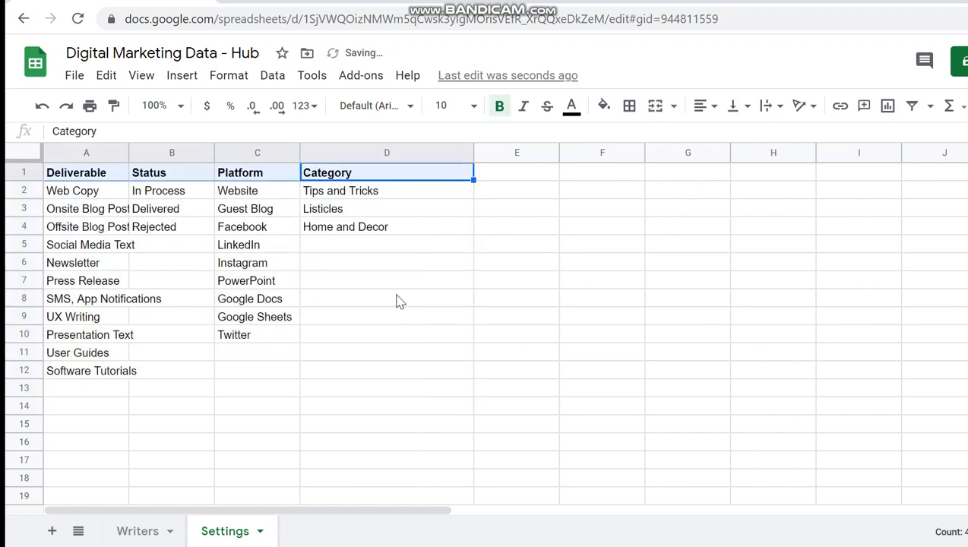
{"action": "left_click", "coordinate": [386, 299]}
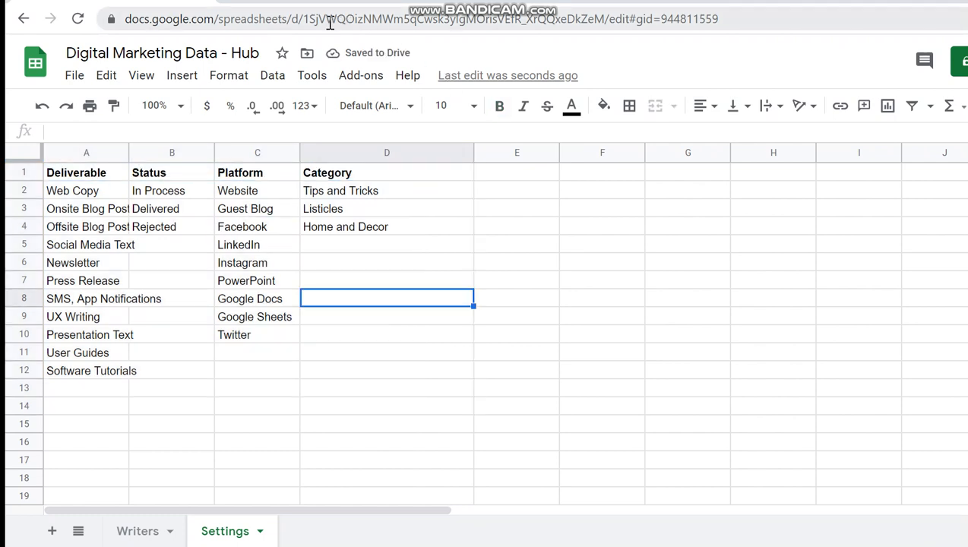
Step: Copy the hub spreadsheet's ID from its web address and switch back to the writer spreadsheet
{"action": "left_click_drag", "start_coordinate": [303, 18], "coordinate": [602, 25]}
{"action": "left_click", "coordinate": [421, 268]}
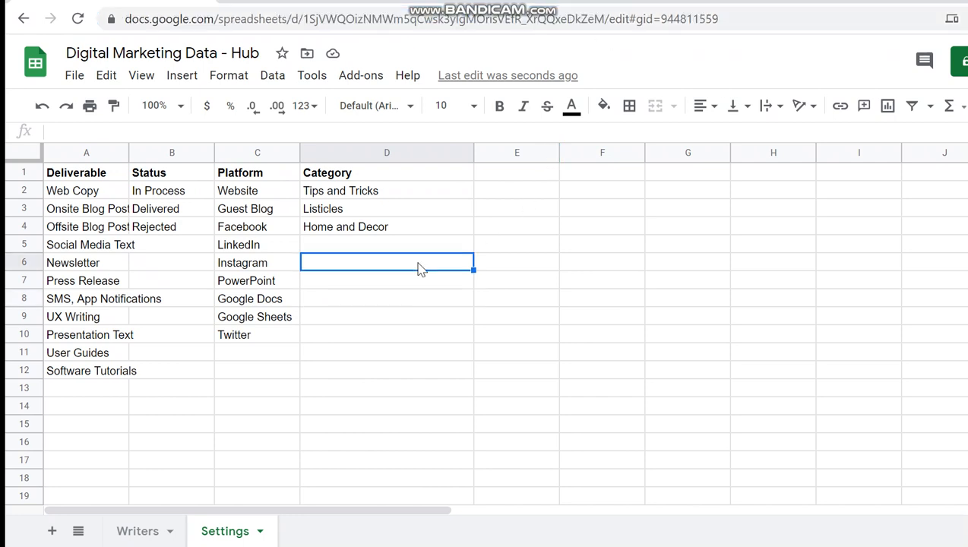
{"action": "key", "text": "ctrl+Tab"}
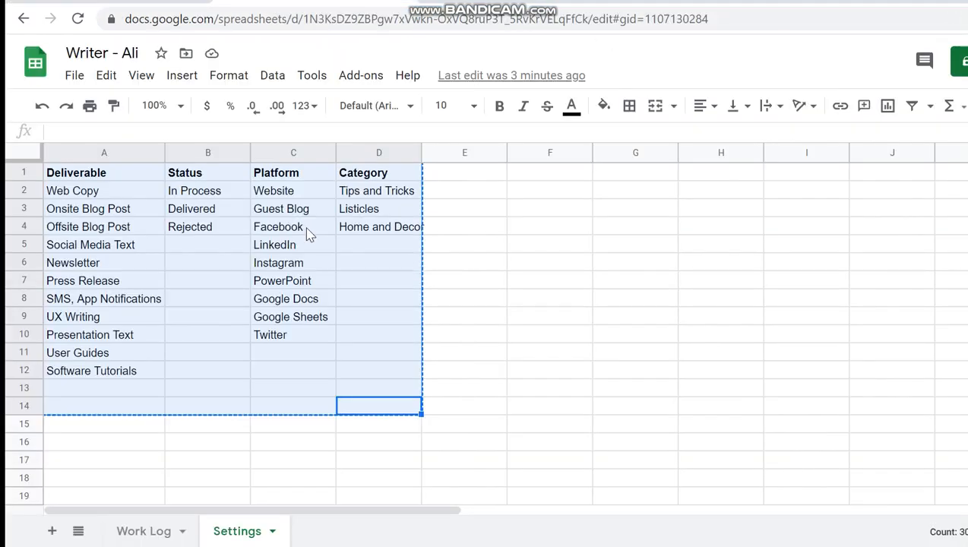
{"action": "key", "text": "Left"}
{"action": "key", "text": "Down"}
{"action": "key", "text": "Right"}
{"action": "key", "text": "Up"}
{"action": "key", "text": "Up"}
{"action": "key", "text": "Up"}
{"action": "key", "text": "Right"}
{"action": "key", "text": "Right"}
{"action": "key", "text": "Up"}
{"action": "key", "text": "Up"}
{"action": "key", "text": "Up"}
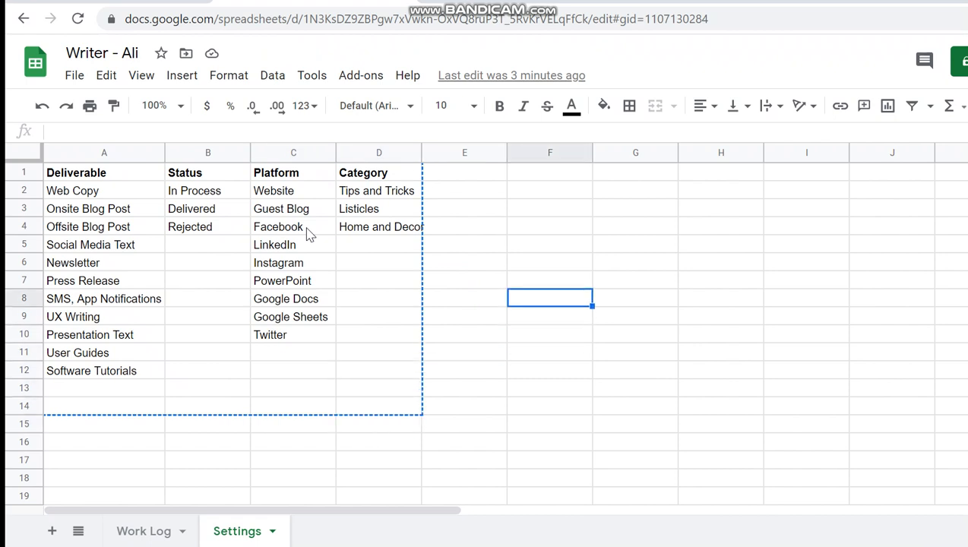
{"action": "key", "text": "Up"}
{"action": "key", "text": "Left"}
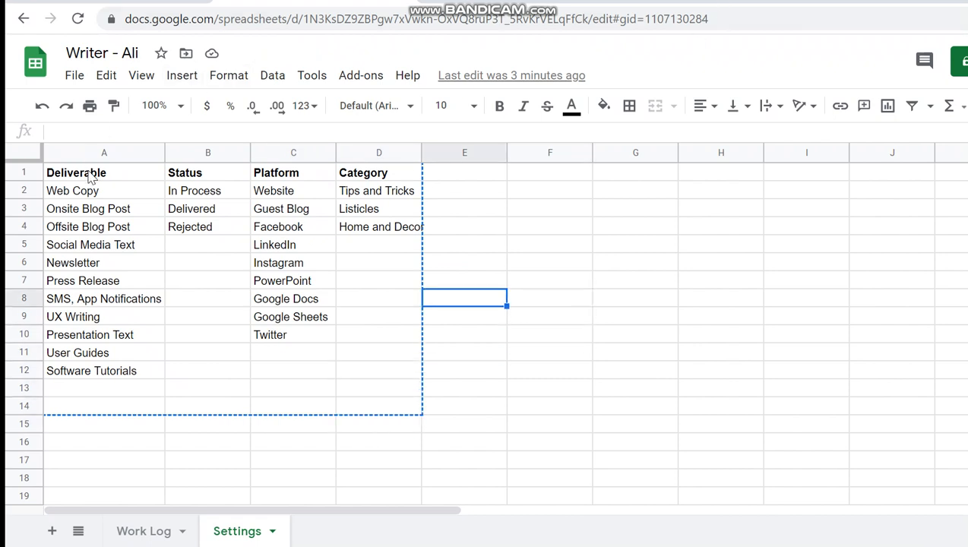
Step: Enter an IMPORTRANGE formula in A13 using the copied hub spreadsheet ID and the range "Settings!A:D"
{"action": "left_click", "coordinate": [104, 395]}
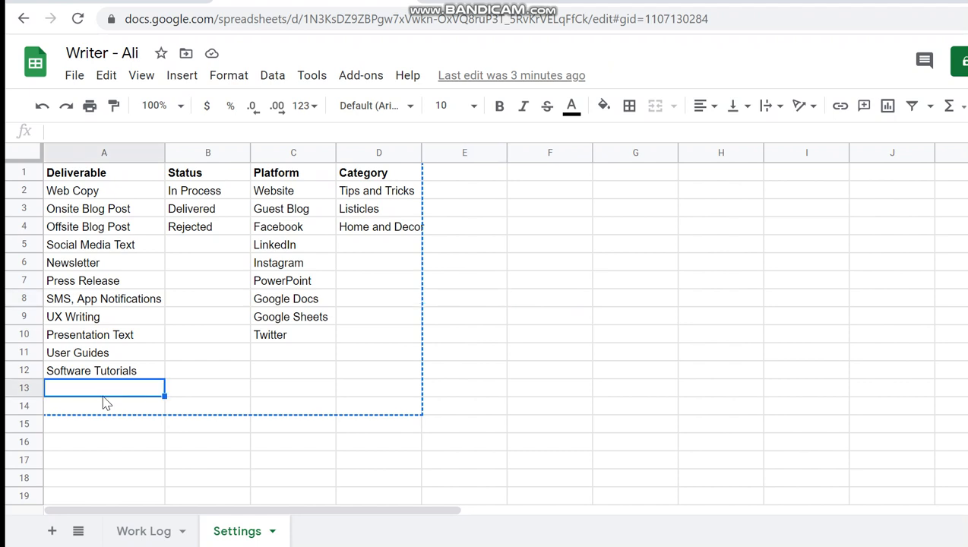
{"action": "type", "text": "="}
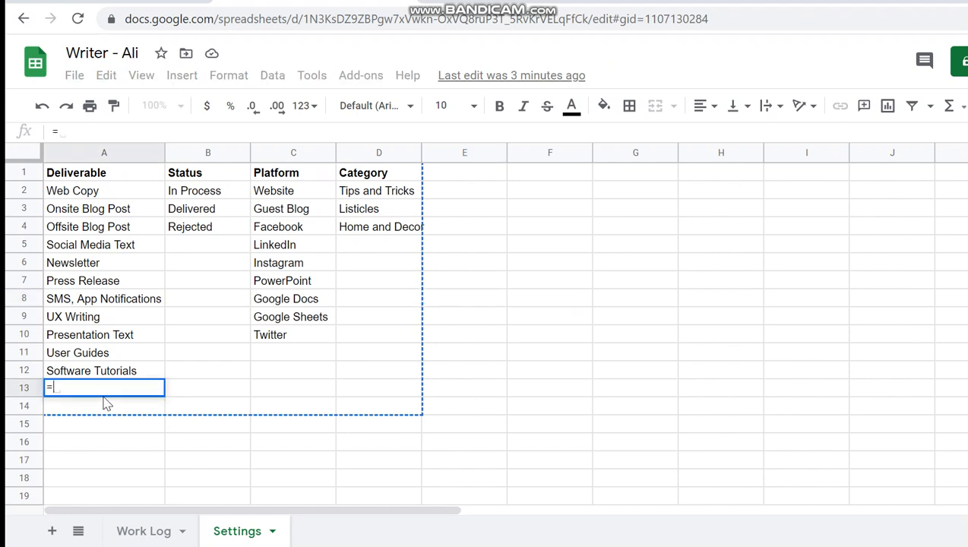
{"action": "type", "text": "importra"}
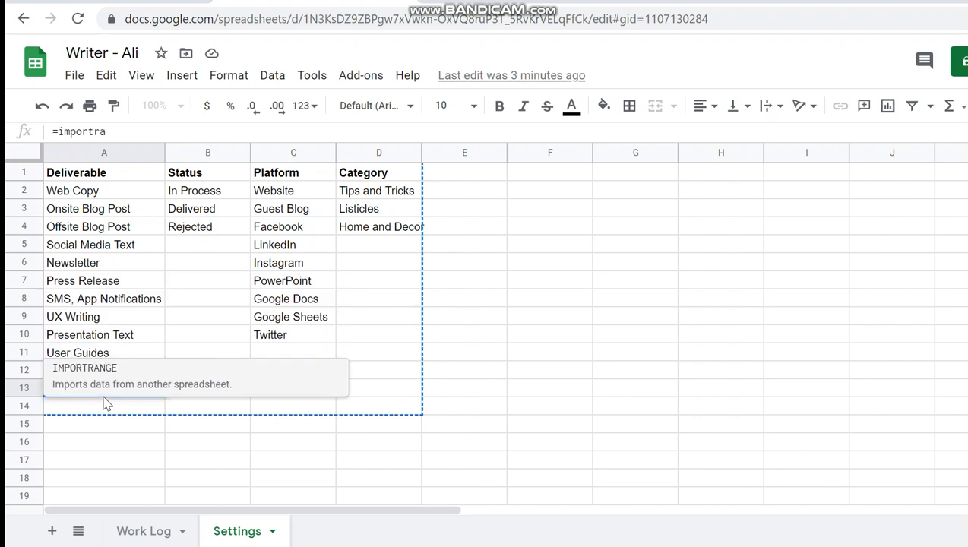
{"action": "type", "text": "nge("}
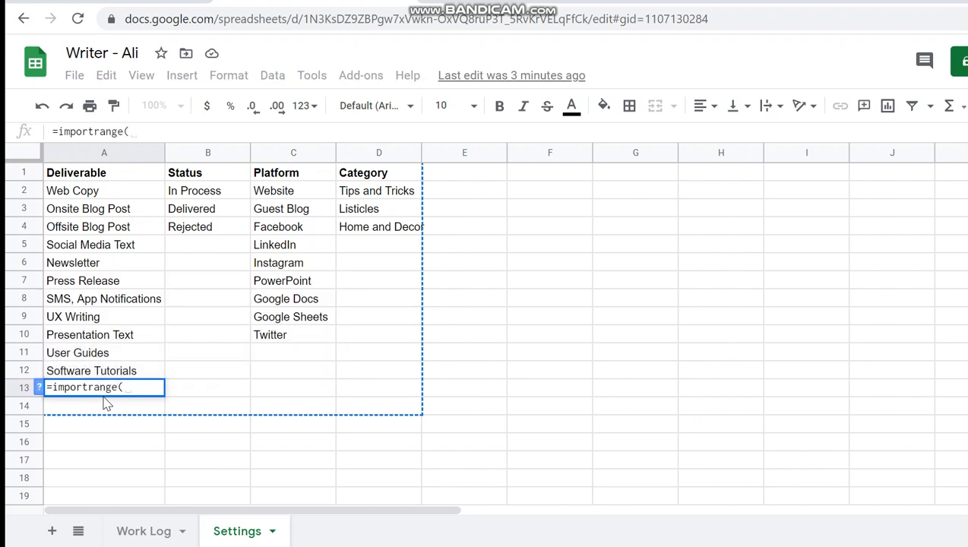
{"action": "type", "text": "\""}
{"action": "key", "text": "ctrl+v"}
{"action": "type", "text": "\",\"Settin"}
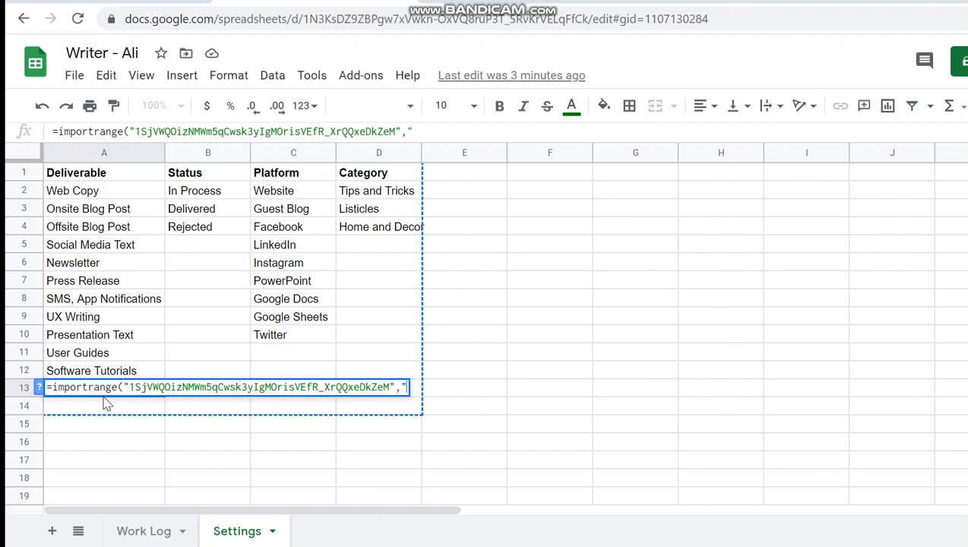
{"action": "type", "text": "gs!A"}
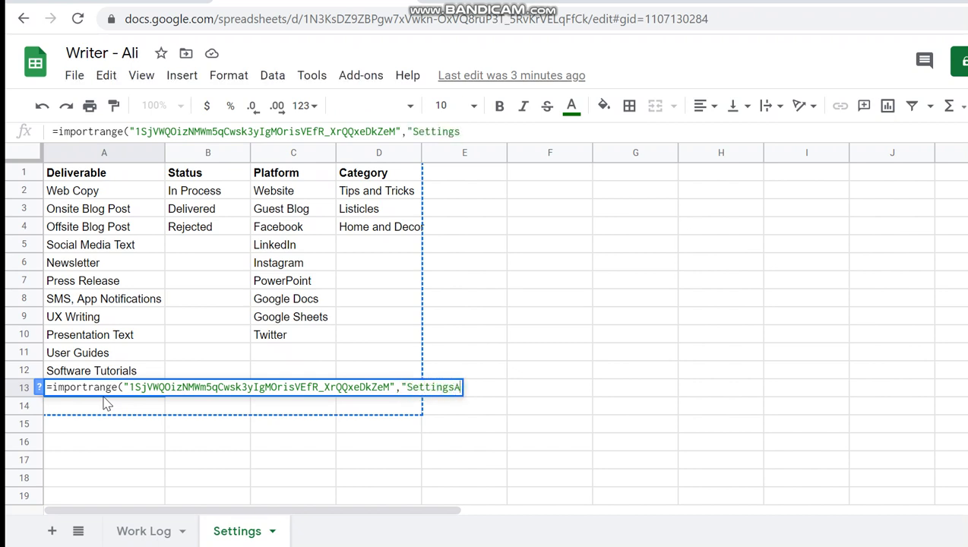
{"action": "type", "text": ":D"}
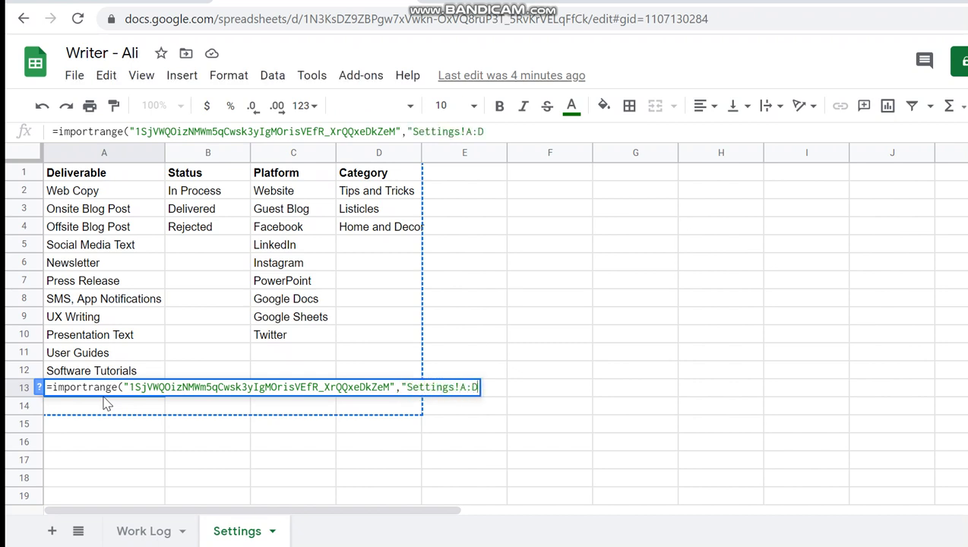
{"action": "key", "text": "Return"}
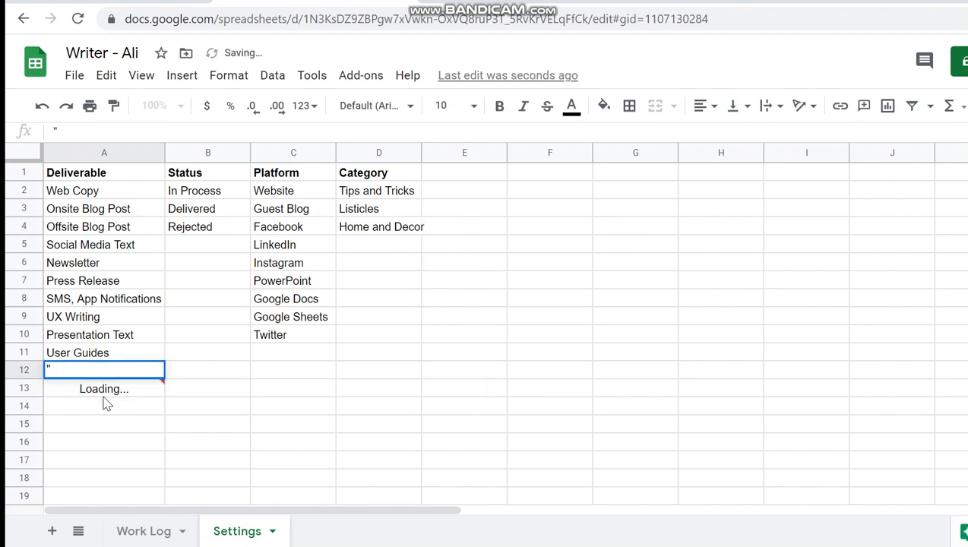
Step: Allow the import formula in A13 to access the hub spreadsheet
{"action": "double_click", "coordinate": [103, 395]}
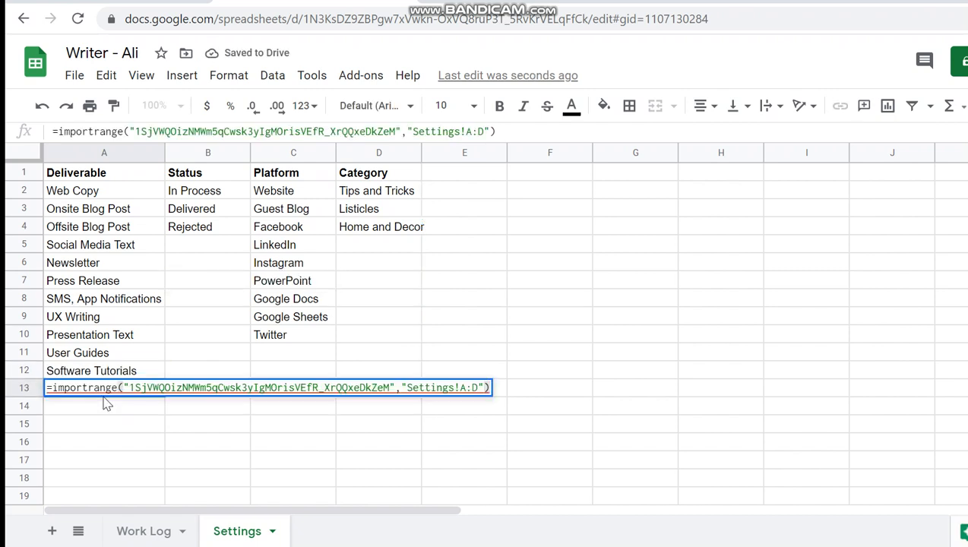
{"action": "key", "text": "Escape"}
{"action": "mouse_move", "coordinate": [135, 386]}
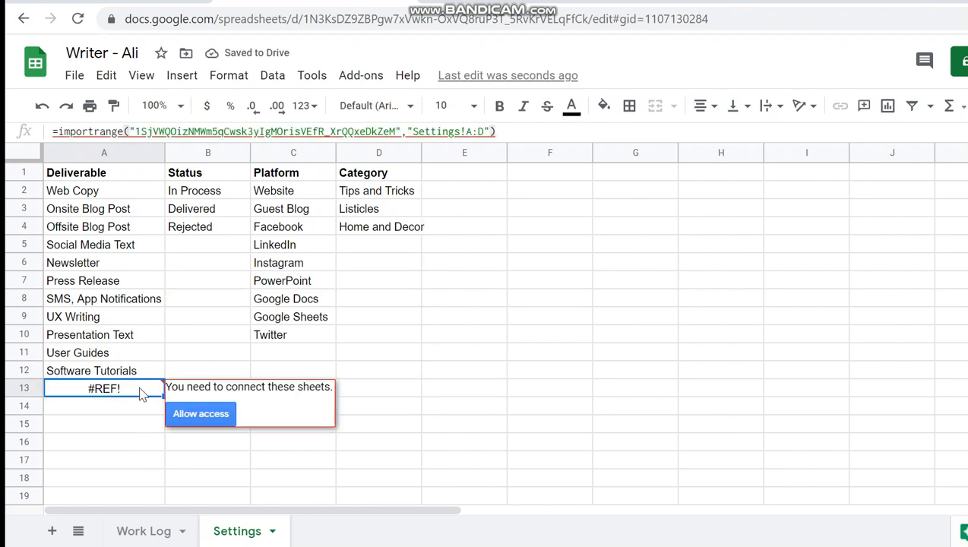
{"action": "left_click", "coordinate": [200, 414]}
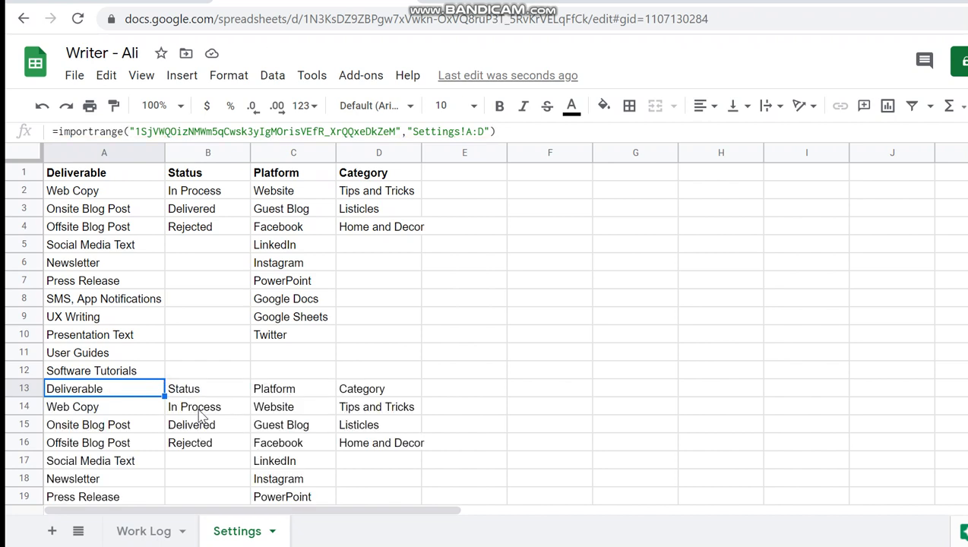
Step: Make the imported header cells A13:D13 bold
{"action": "key", "text": "shift+Right"}
{"action": "key", "text": "shift+Right"}
{"action": "key", "text": "shift+Right"}
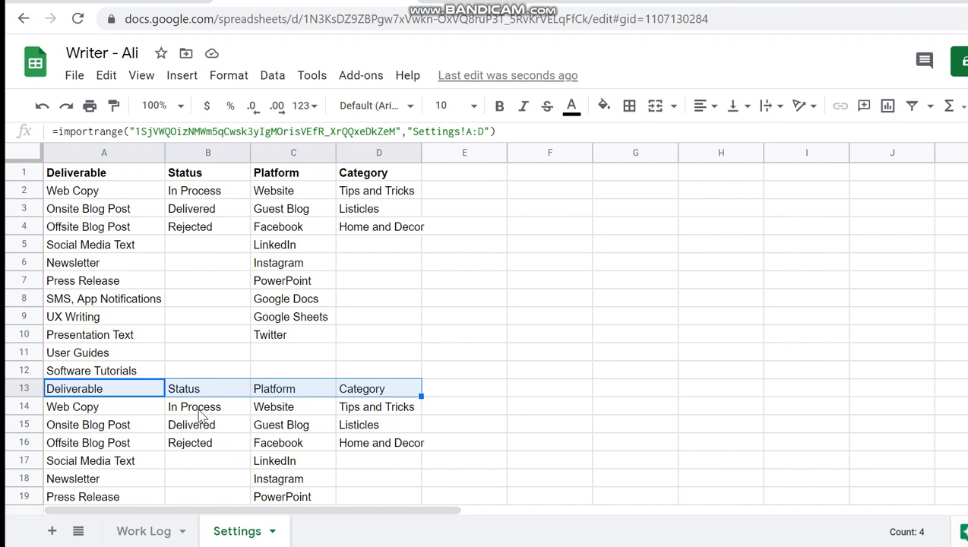
{"action": "key", "text": "ctrl+b"}
Step: Delete the contents of the old option lists in A1:D12 above the imported data
{"action": "left_click_drag", "start_coordinate": [133, 371], "coordinate": [87, 369]}
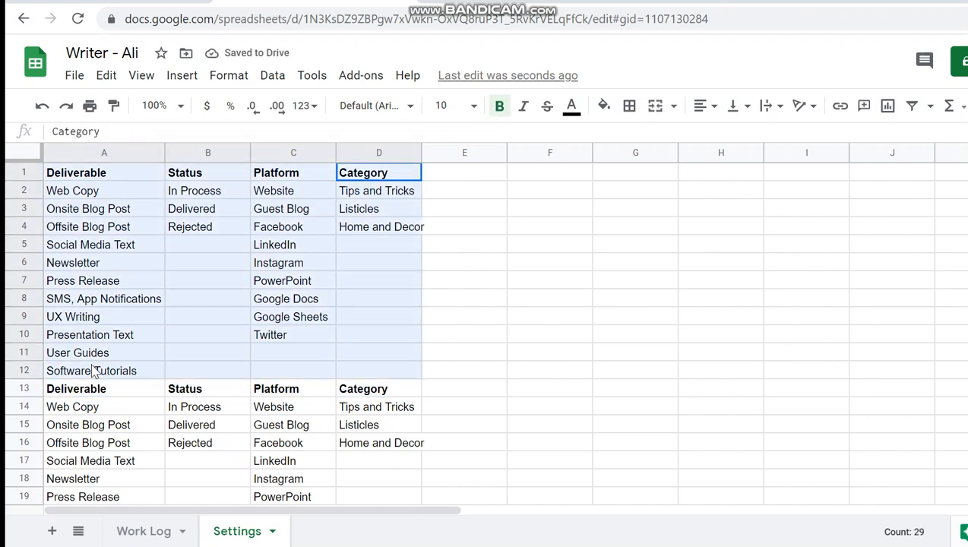
{"action": "key", "text": "Delete"}
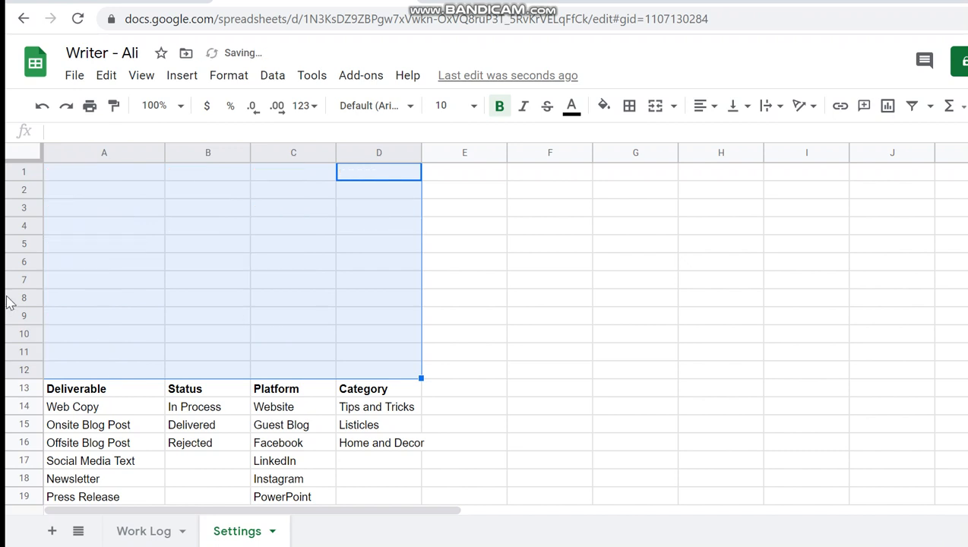
Step: Delete the empty rows 1 to 12 above the imported option lists
{"action": "left_click", "coordinate": [107, 213]}
{"action": "right_click", "coordinate": [116, 179]}
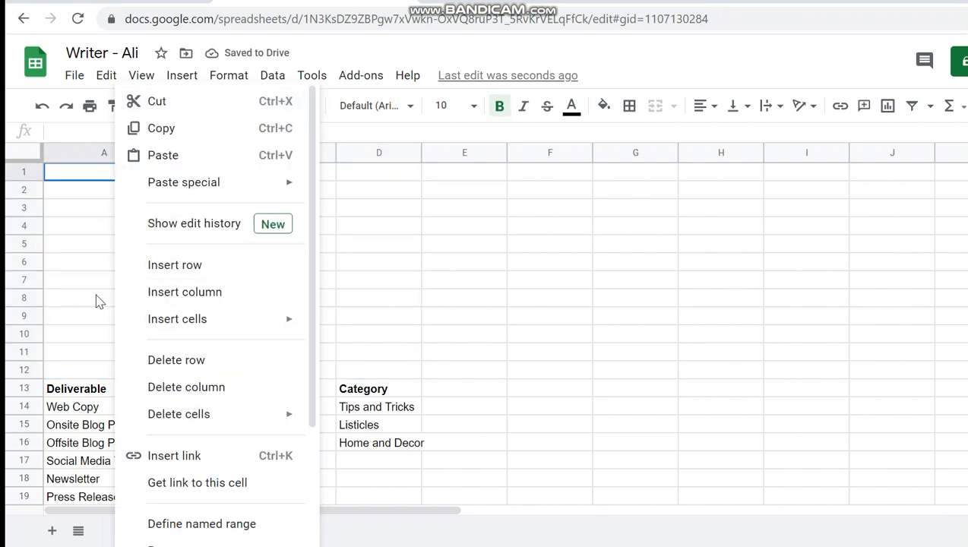
{"action": "left_click_drag", "start_coordinate": [34, 370], "coordinate": [48, 158]}
{"action": "right_click", "coordinate": [47, 157]}
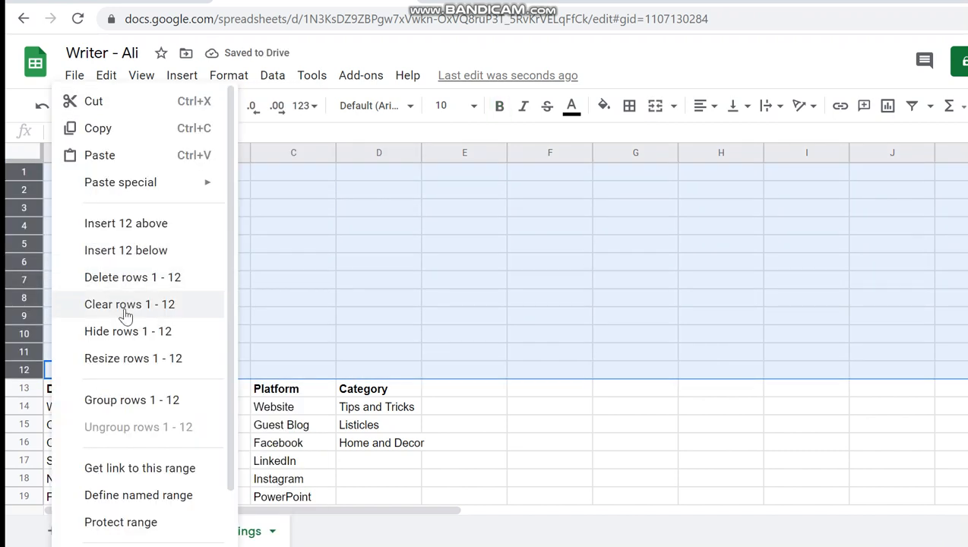
{"action": "left_click", "coordinate": [133, 279]}
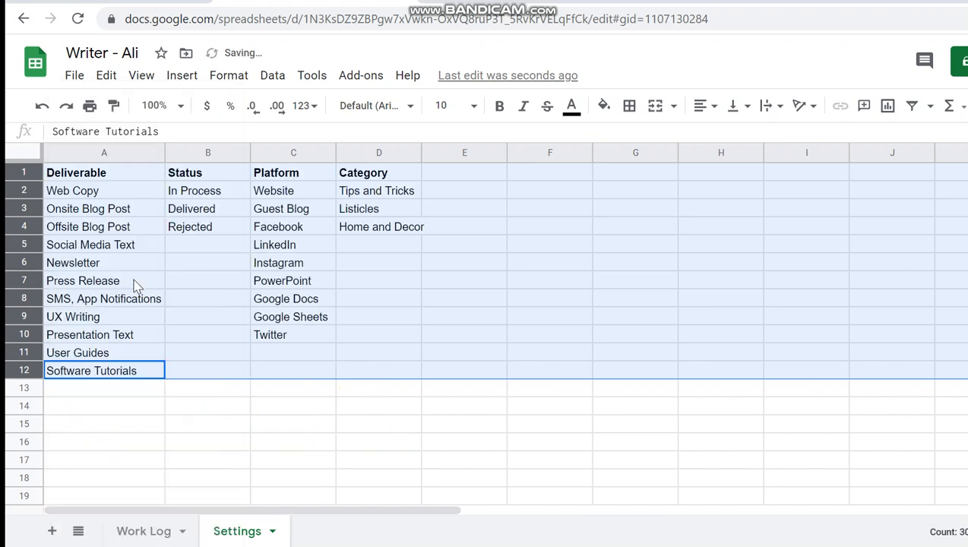
{"action": "left_click", "coordinate": [196, 278]}
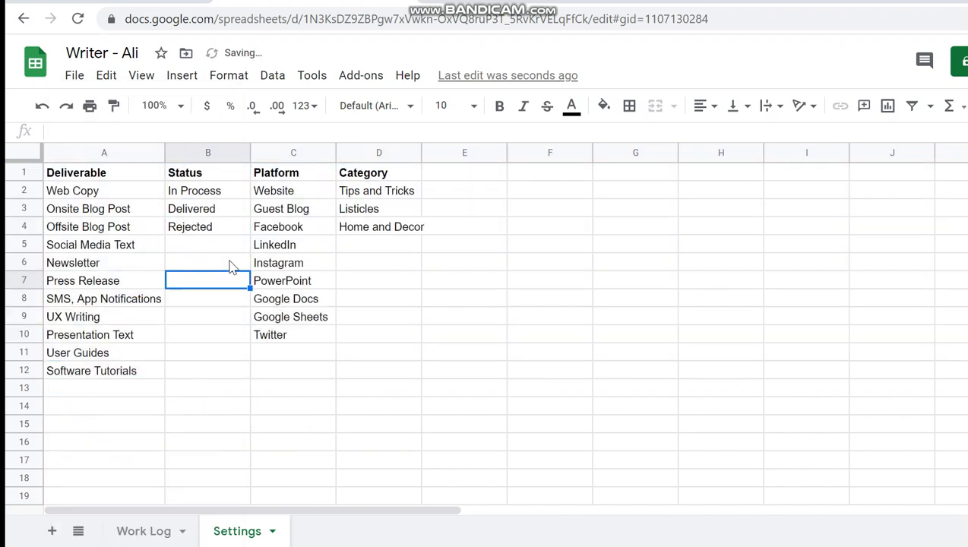
Step: Check the Deliverable and Status dropdown lists in empty rows of the Work Log sheet
{"action": "left_click", "coordinate": [149, 536]}
{"action": "left_click", "coordinate": [204, 294]}
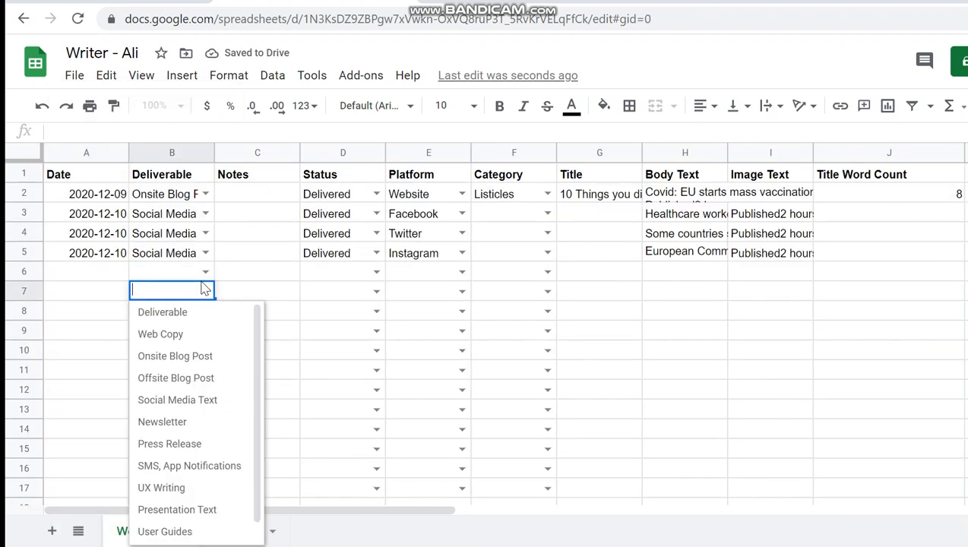
{"action": "left_click", "coordinate": [376, 272]}
{"action": "left_click", "coordinate": [274, 320]}
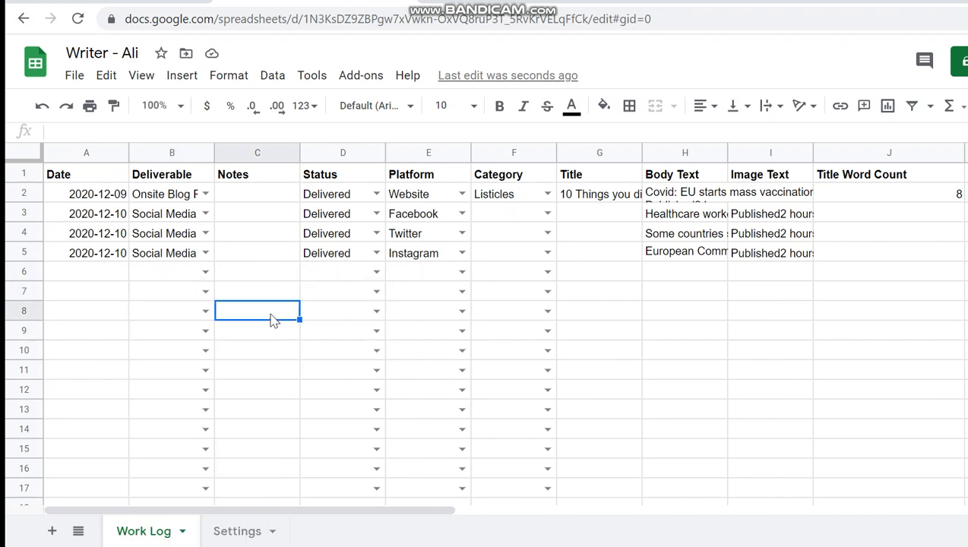
Step: Give the header cells A1:D1 of the Settings sheet a dark grey fill with white text
{"action": "left_click", "coordinate": [231, 531]}
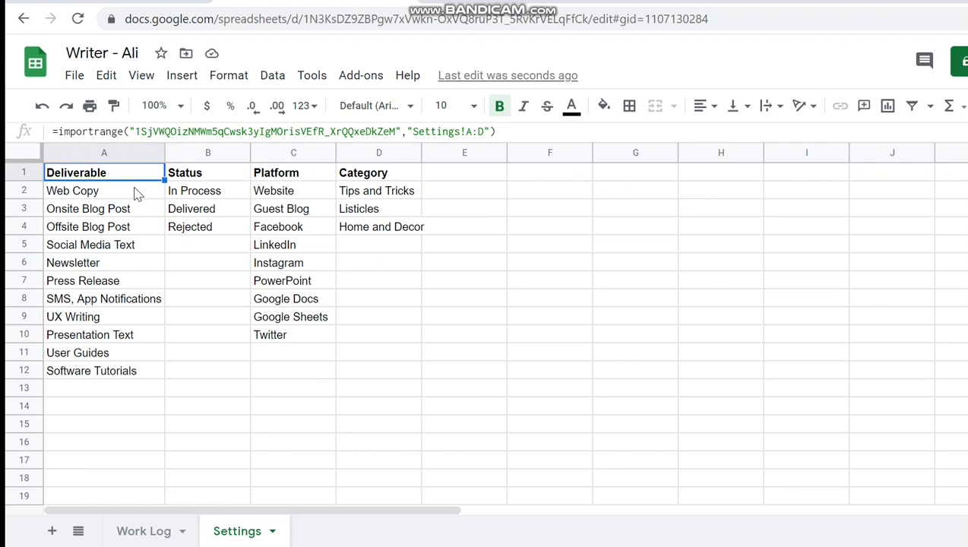
{"action": "left_click_drag", "start_coordinate": [391, 180], "coordinate": [136, 176]}
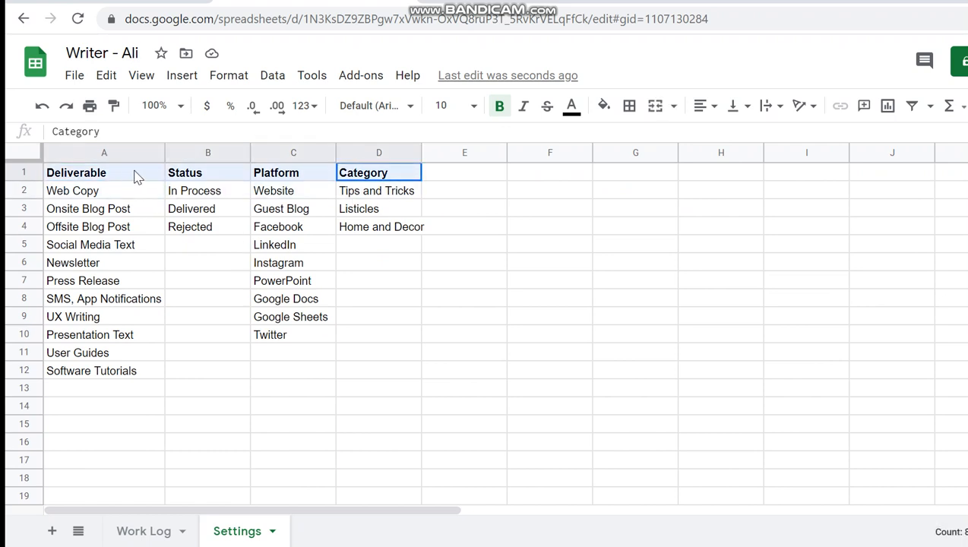
{"action": "left_click", "coordinate": [603, 105]}
{"action": "left_click", "coordinate": [647, 164]}
{"action": "left_click", "coordinate": [400, 285]}
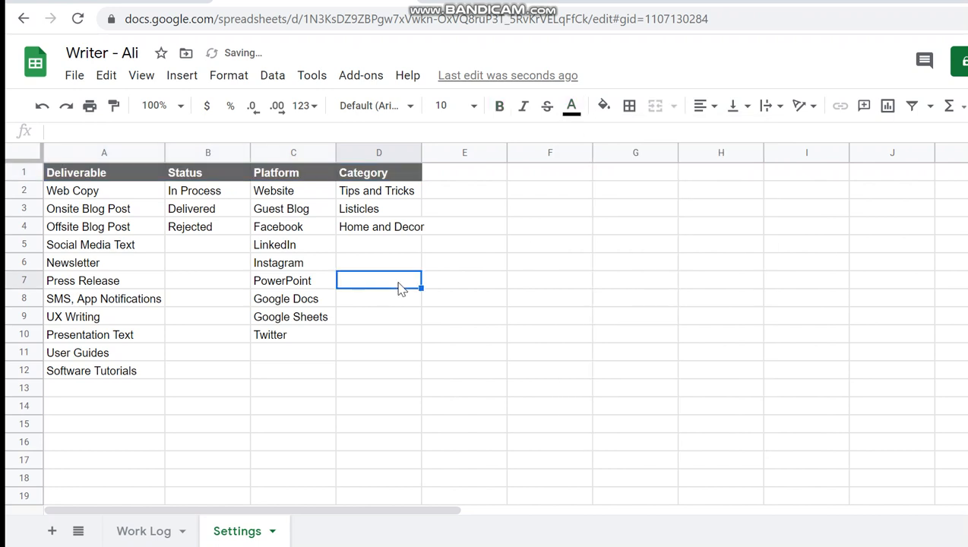
{"action": "type", "text": "W"}
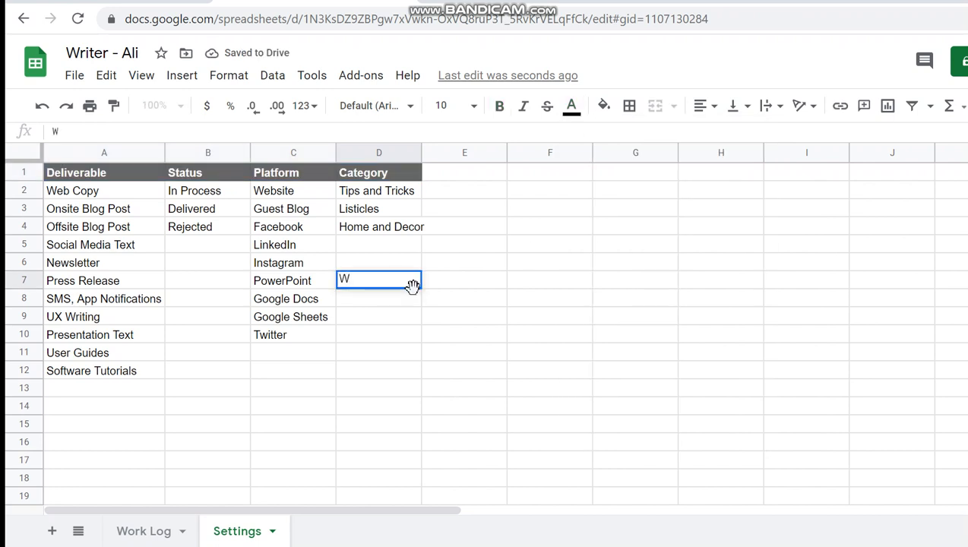
{"action": "key", "text": "Escape"}
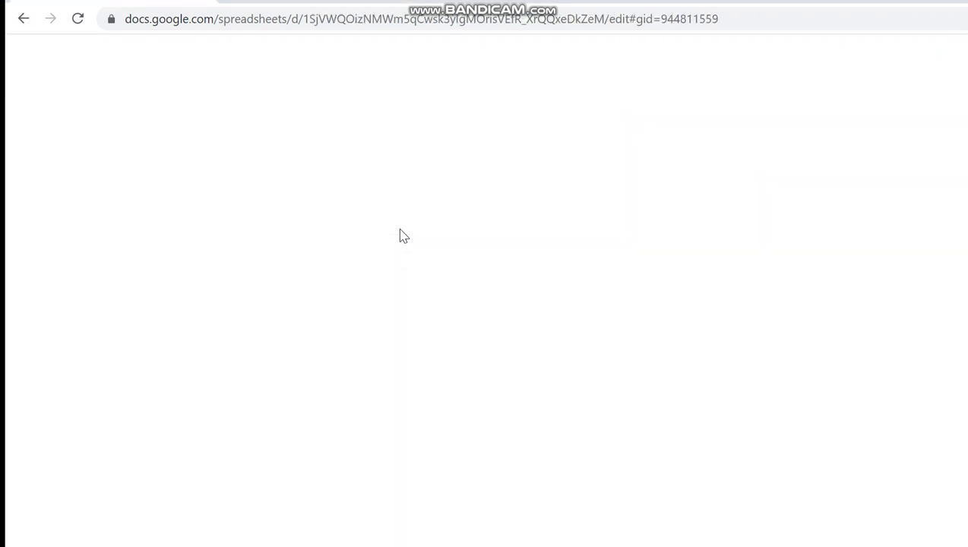
Step: Add "Food & Beverage" in D5 of the hub spreadsheet's Settings sheet and check the Category list in the writer's spreadsheet
{"action": "left_click", "coordinate": [388, 251]}
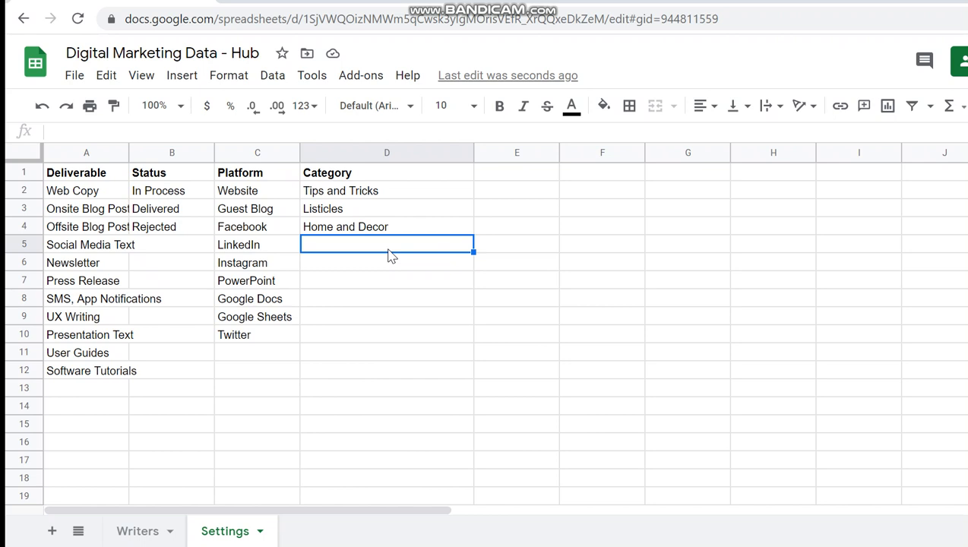
{"action": "type", "text": "Food & Beverage"}
{"action": "key", "text": "Return"}
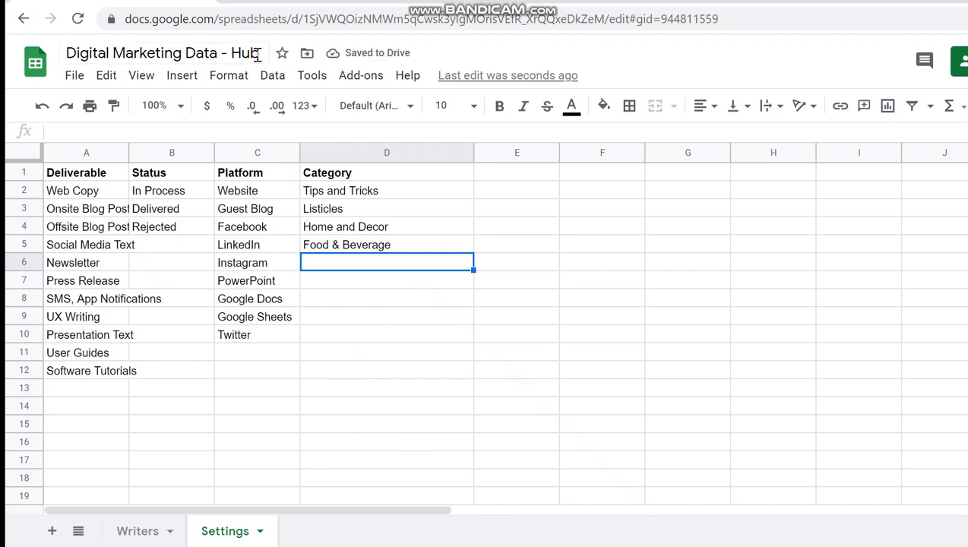
{"action": "key", "text": "ctrl+Tab"}
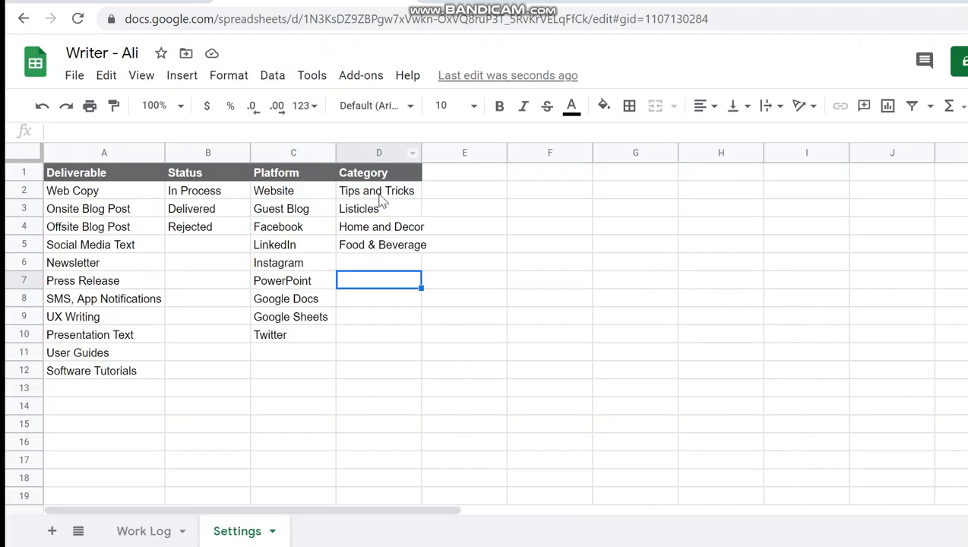
{"action": "left_click", "coordinate": [406, 246]}
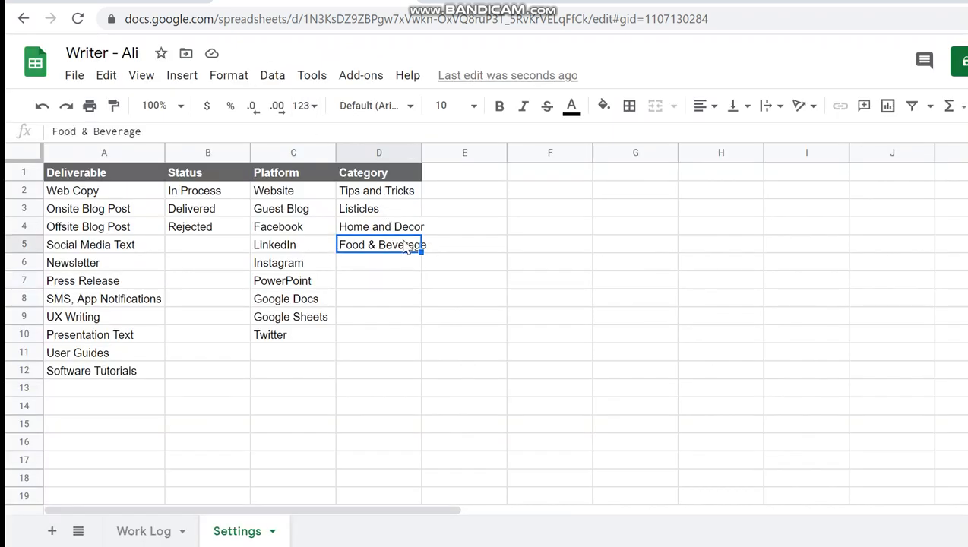
Step: In the hub spreadsheet's Settings sheet, fill the header cells A1:D1 with blue and make their text white
{"action": "key", "text": "ctrl+shift+Tab"}
{"action": "left_click", "coordinate": [383, 232]}
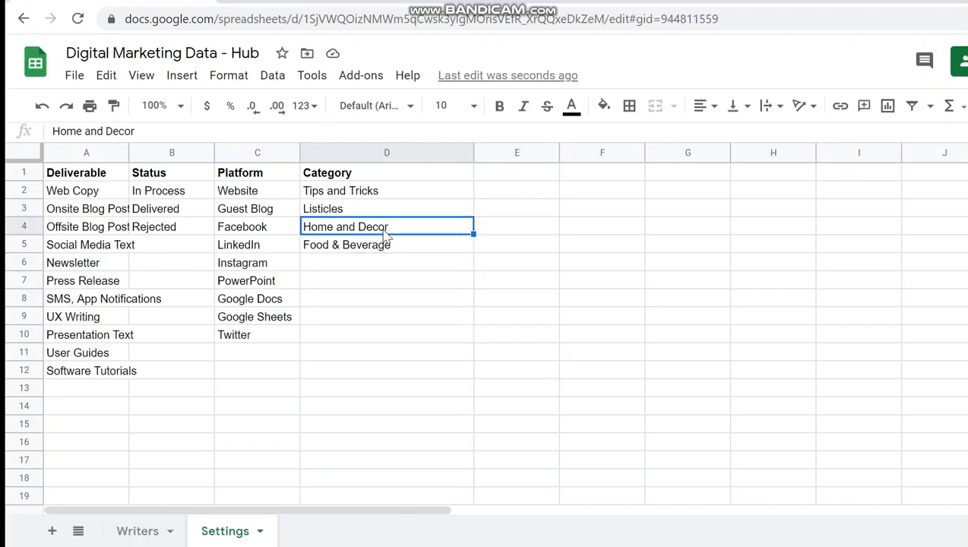
{"action": "key", "text": "Up"}
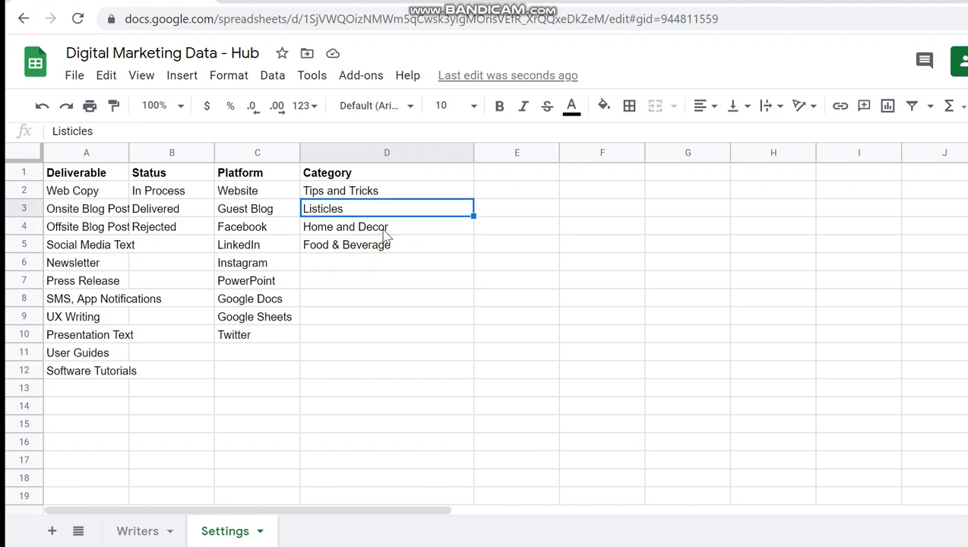
{"action": "key", "text": "Up"}
{"action": "key", "text": "Up"}
{"action": "key", "text": "ctrl+shift+Left"}
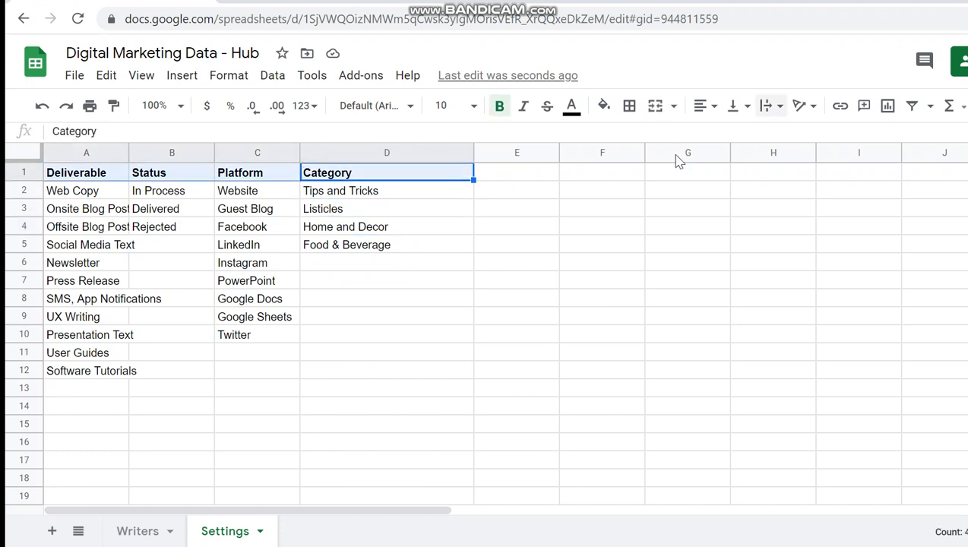
{"action": "left_click", "coordinate": [629, 105]}
{"action": "left_click", "coordinate": [604, 106]}
{"action": "left_click", "coordinate": [648, 335]}
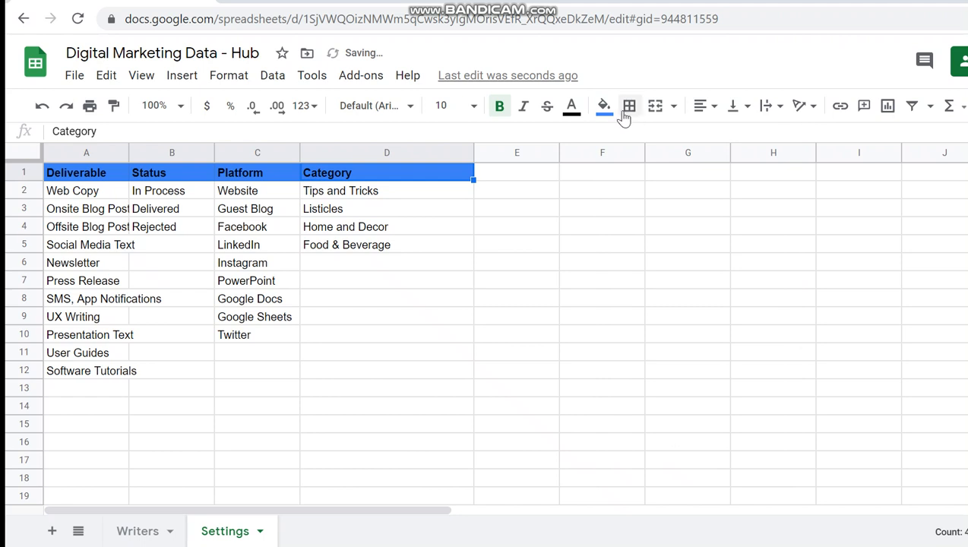
{"action": "left_click", "coordinate": [571, 106]}
{"action": "left_click", "coordinate": [745, 165]}
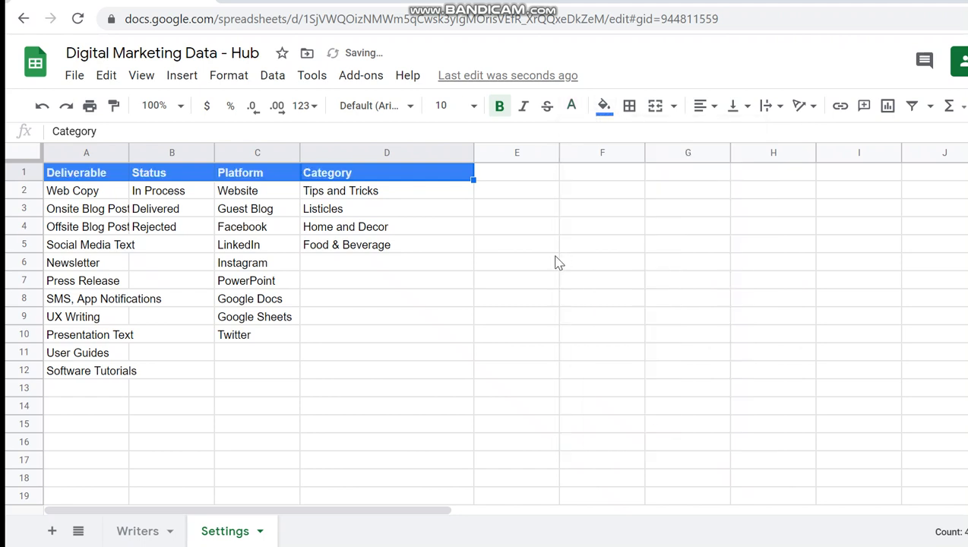
{"action": "left_click", "coordinate": [553, 255]}
Step: Copy the header cells from Date to Body Text Word Count (A1:K1) in the writer spreadsheet's Work Log sheet
{"action": "key", "text": "ctrl+Tab"}
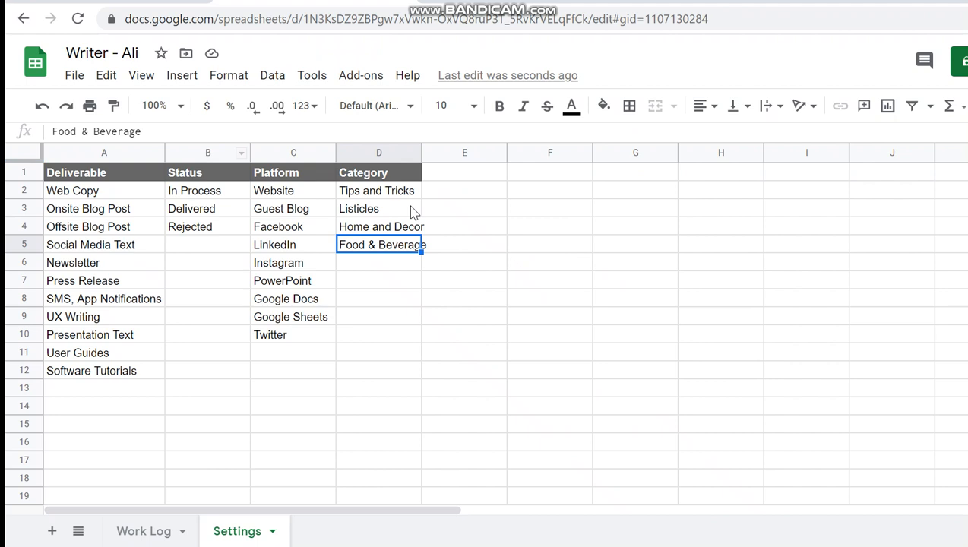
{"action": "left_click", "coordinate": [172, 524]}
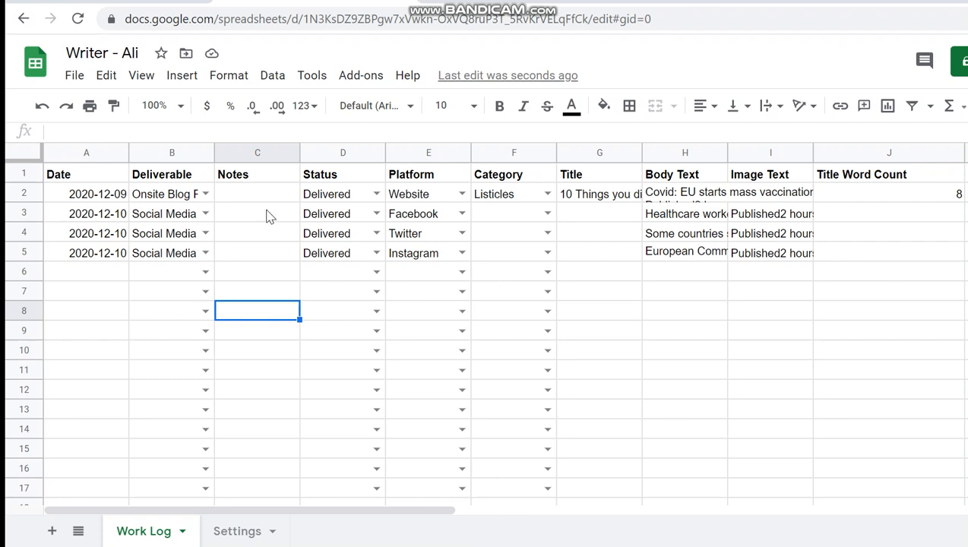
{"action": "left_click_drag", "start_coordinate": [95, 179], "coordinate": [251, 175]}
{"action": "left_click_drag", "start_coordinate": [410, 196], "coordinate": [684, 184]}
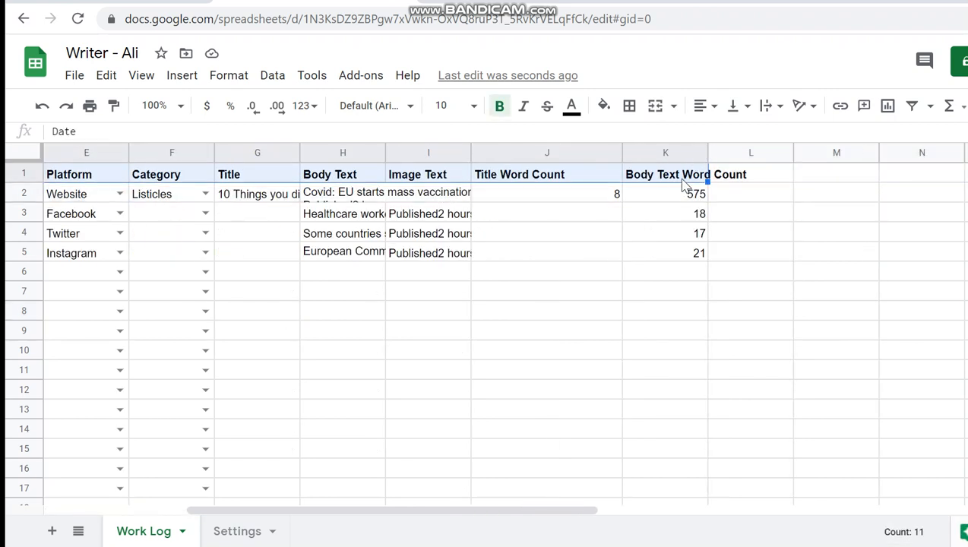
{"action": "key", "text": "ctrl+c"}
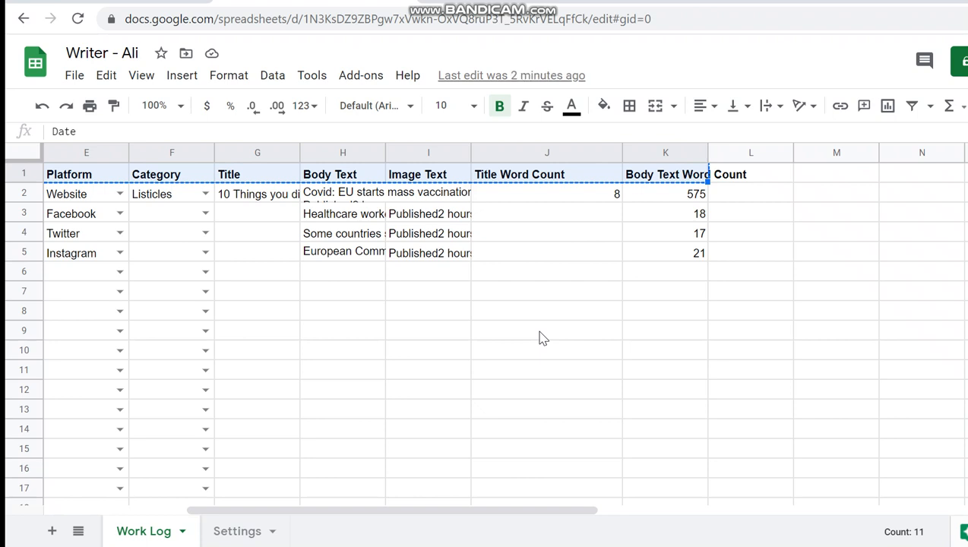
{"action": "left_click", "coordinate": [538, 338]}
{"action": "left_click_drag", "start_coordinate": [635, 175], "coordinate": [7, 186]}
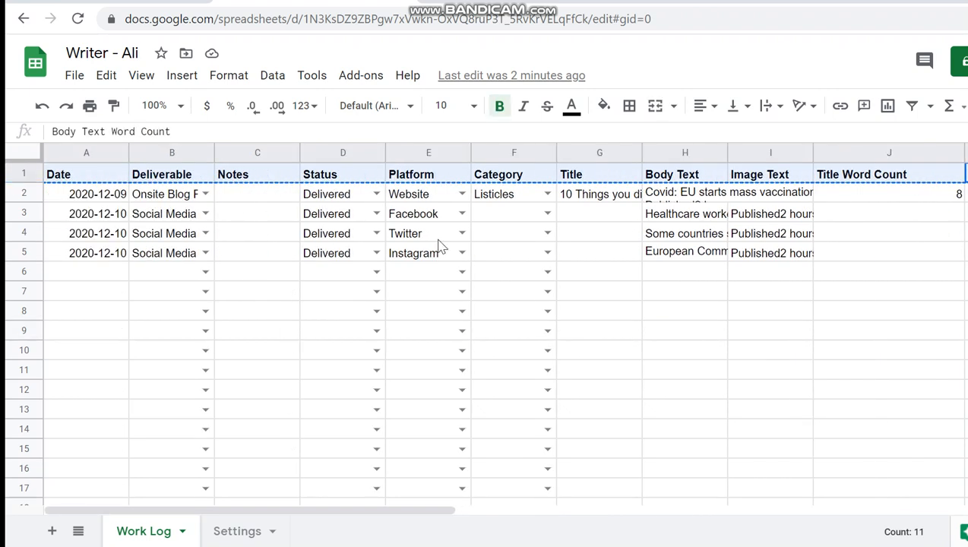
Step: Enter the header "Writer Columns" in E1 of the hub spreadsheet's Settings sheet
{"action": "key", "text": "ctrl+shift+Tab"}
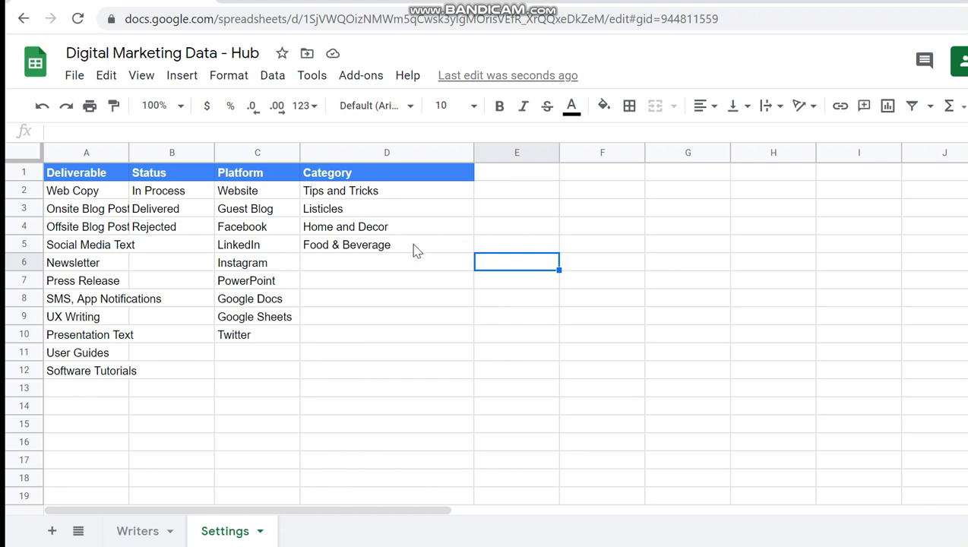
{"action": "left_click", "coordinate": [525, 168]}
{"action": "type", "text": "Writer Co"}
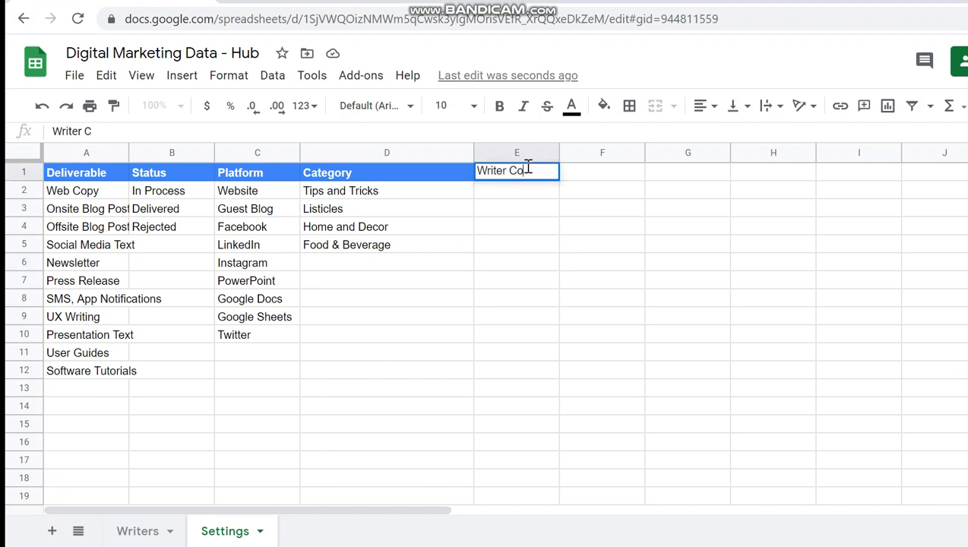
{"action": "type", "text": "lumns"}
{"action": "key", "text": "Return"}
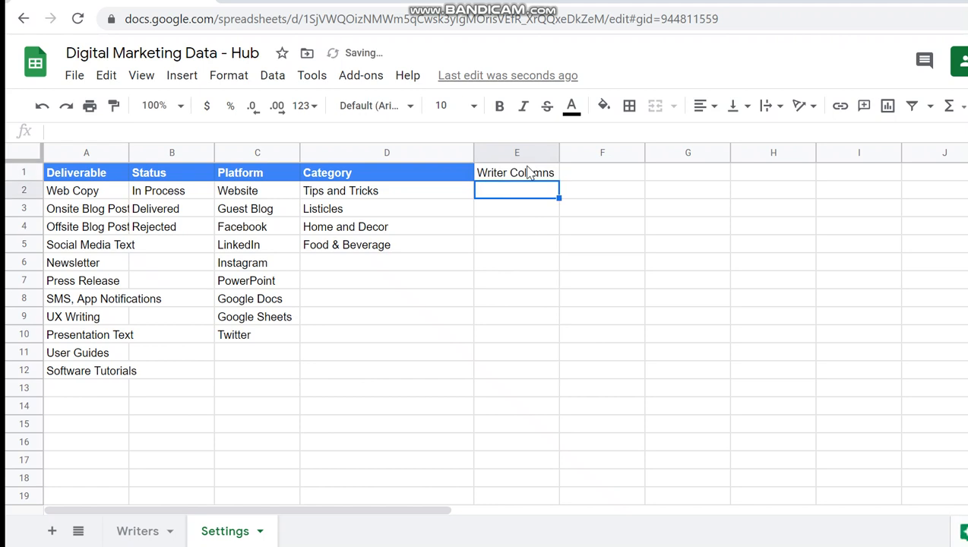
Step: Make the "Writer Columns" header bold and widen column E
{"action": "left_click", "coordinate": [532, 175]}
{"action": "key", "text": "ctrl+b"}
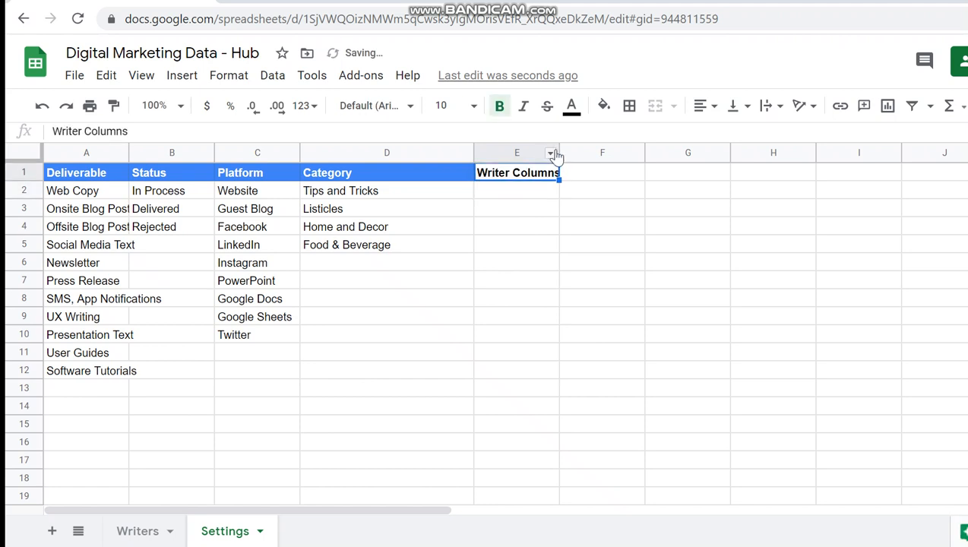
{"action": "left_click_drag", "start_coordinate": [558, 154], "coordinate": [631, 152]}
{"action": "left_click", "coordinate": [542, 199]}
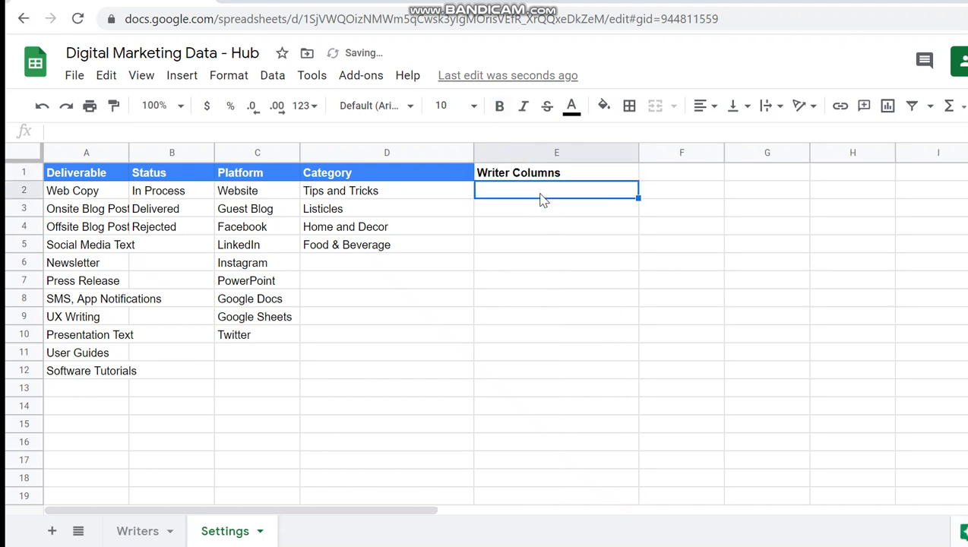
Step: Paste the copied headers into row 16 starting at C16, and paste them transposed into column E starting at E2
{"action": "left_click", "coordinate": [249, 442]}
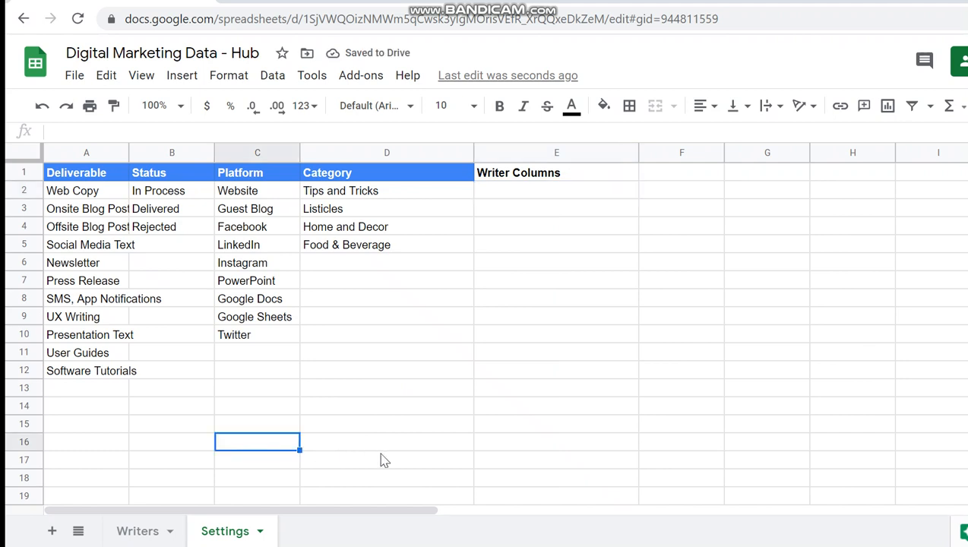
{"action": "key", "text": "ctrl+v"}
{"action": "key", "text": "ctrl+c"}
{"action": "left_click", "coordinate": [572, 198]}
{"action": "right_click", "coordinate": [571, 197]}
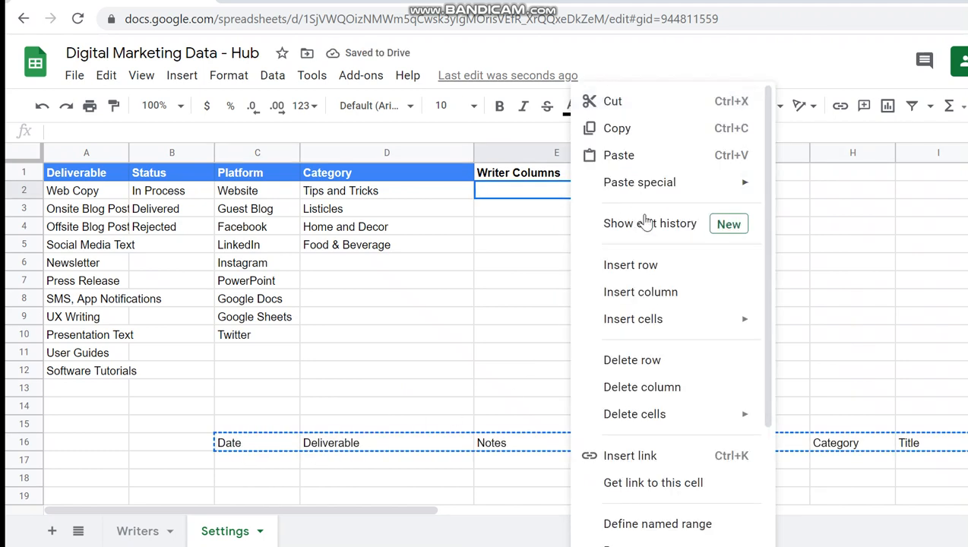
{"action": "mouse_move", "coordinate": [693, 193]}
{"action": "left_click", "coordinate": [835, 392]}
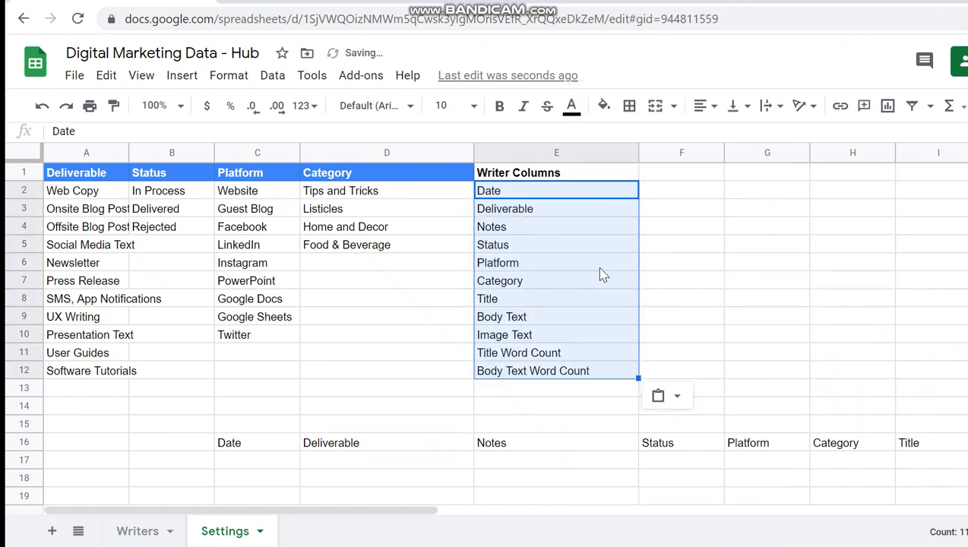
Step: Clear the helper headers from row 16 and select the "Writer Columns" header cell E1
{"action": "left_click", "coordinate": [26, 440]}
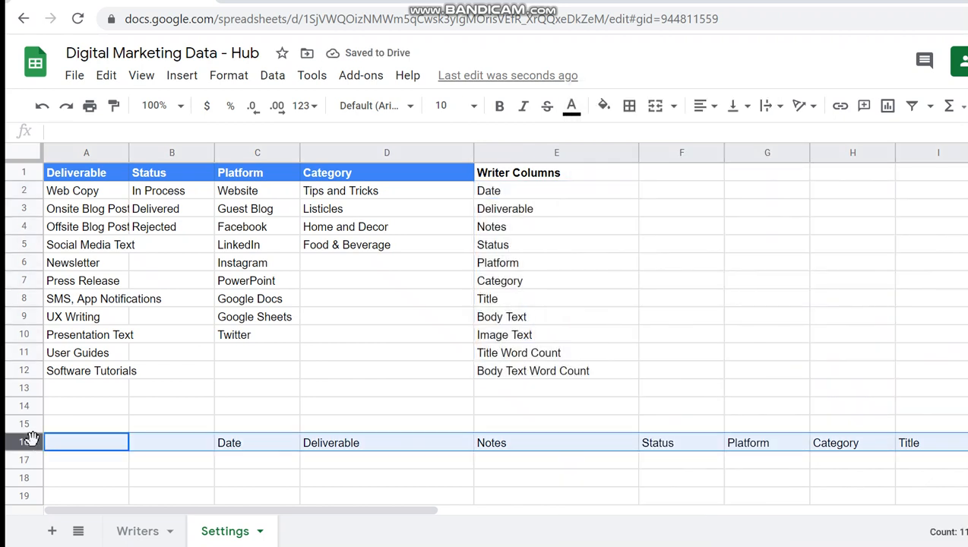
{"action": "key", "text": "Delete"}
{"action": "left_click", "coordinate": [537, 195]}
{"action": "key", "text": "Up"}
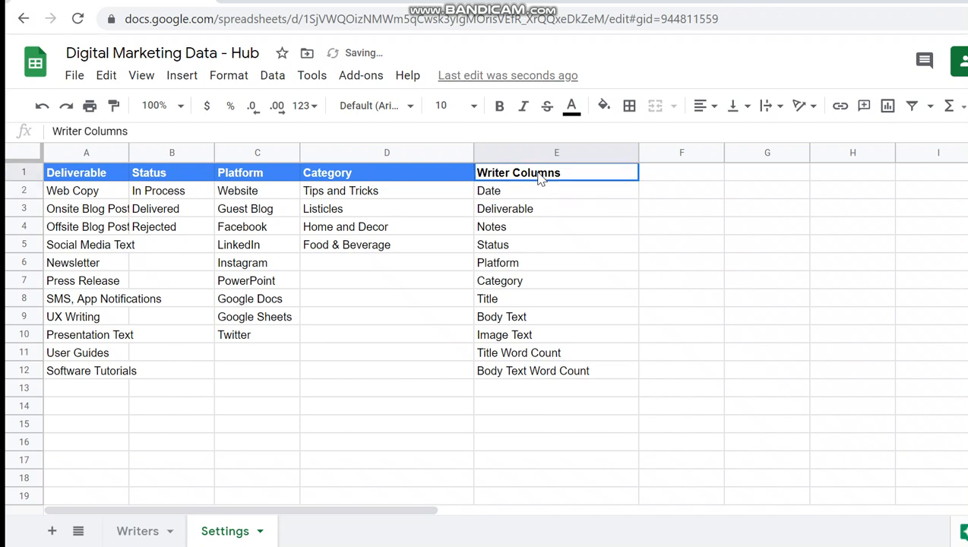
Step: Copy the "Category" header's formatting onto the "Writer Columns" header in E1, and select the writer column names in E2:E12
{"action": "left_click", "coordinate": [431, 176]}
{"action": "left_click", "coordinate": [114, 106]}
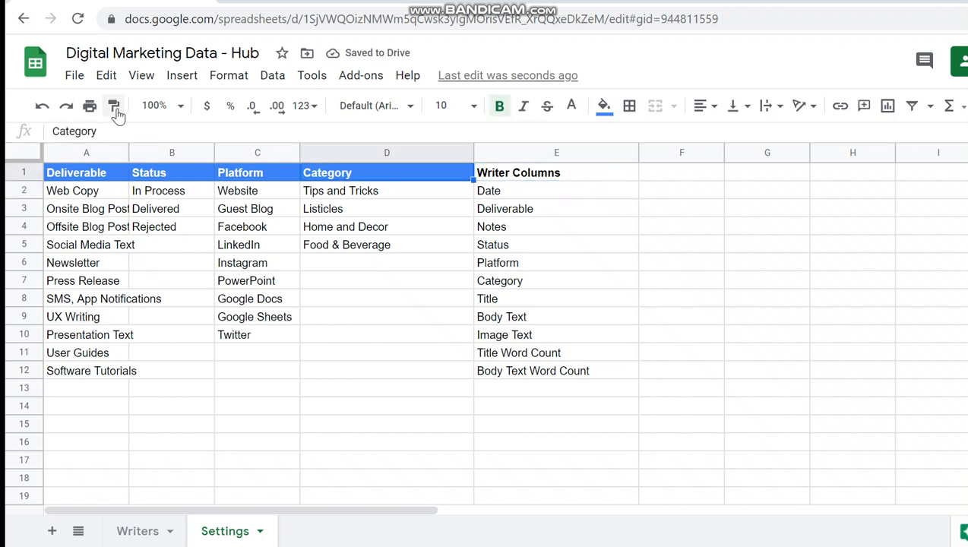
{"action": "left_click", "coordinate": [544, 175]}
{"action": "left_click", "coordinate": [571, 340]}
{"action": "left_click", "coordinate": [559, 372]}
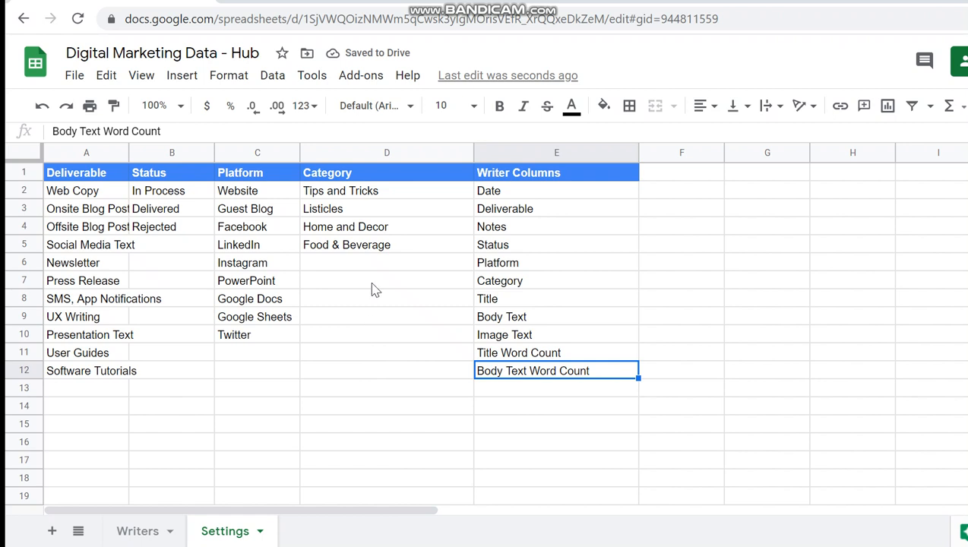
{"action": "left_click_drag", "start_coordinate": [548, 191], "coordinate": [550, 375]}
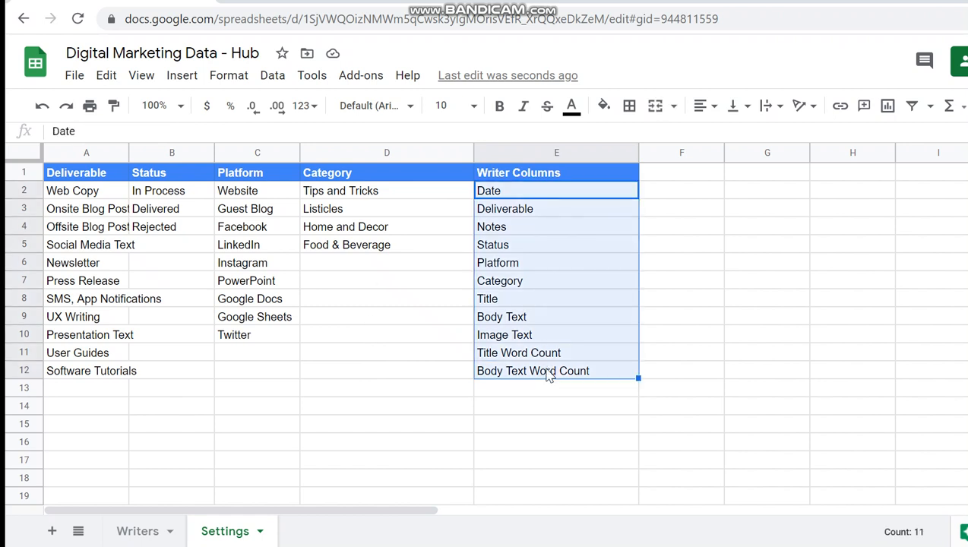
Step: Switch to the writer's spreadsheet, clear the column headers from row 1 of the Work Log sheet, and select A1
{"action": "key", "text": "ctrl+Tab"}
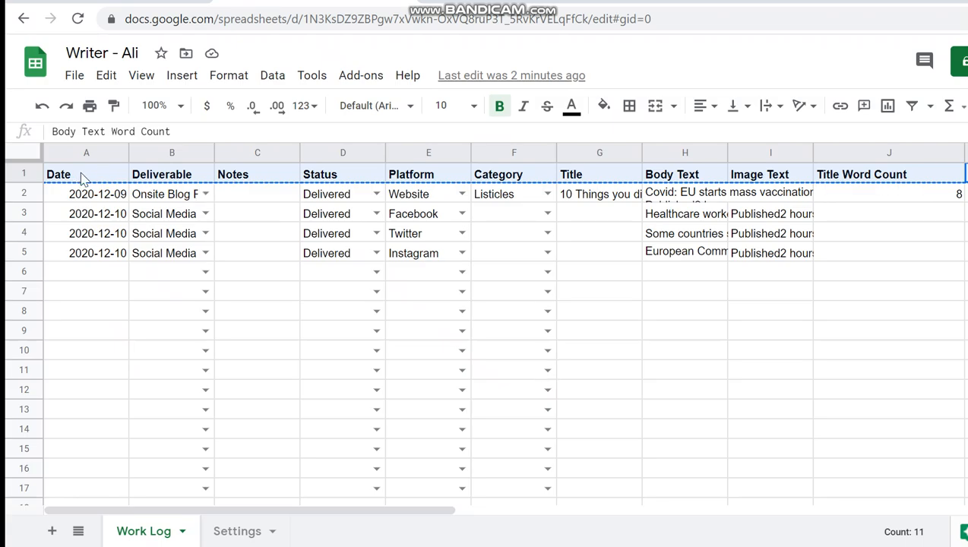
{"action": "key", "text": "Delete"}
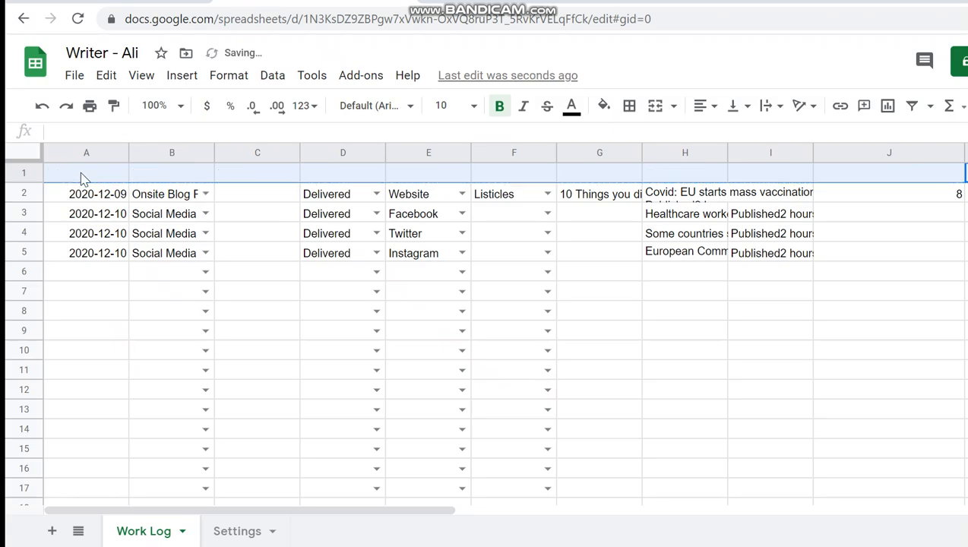
{"action": "key", "text": "Left"}
{"action": "key", "text": "Left"}
{"action": "left_click", "coordinate": [84, 178]}
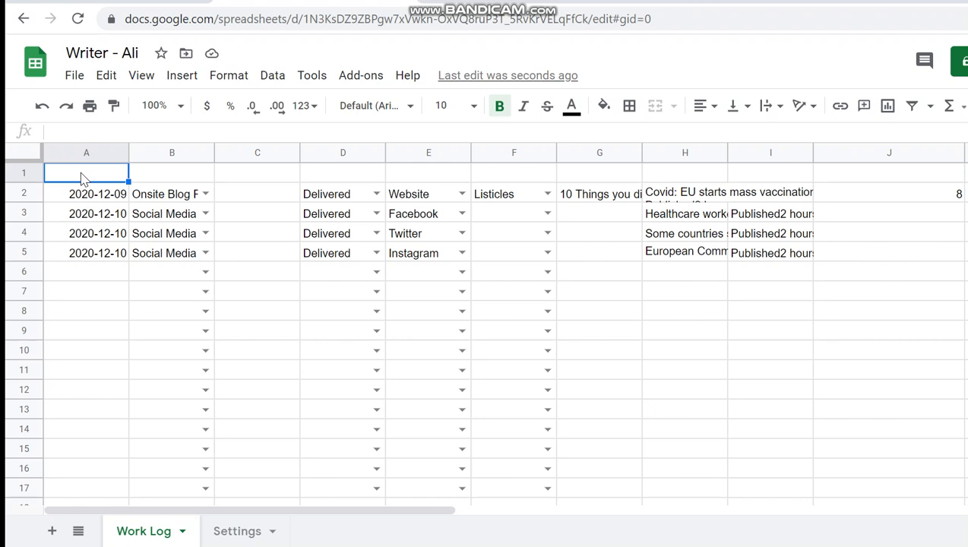
Step: Extend the IMPORTRANGE formula in A1 of the writer's Settings sheet to the range "Settings!A:E"
{"action": "left_click", "coordinate": [227, 535]}
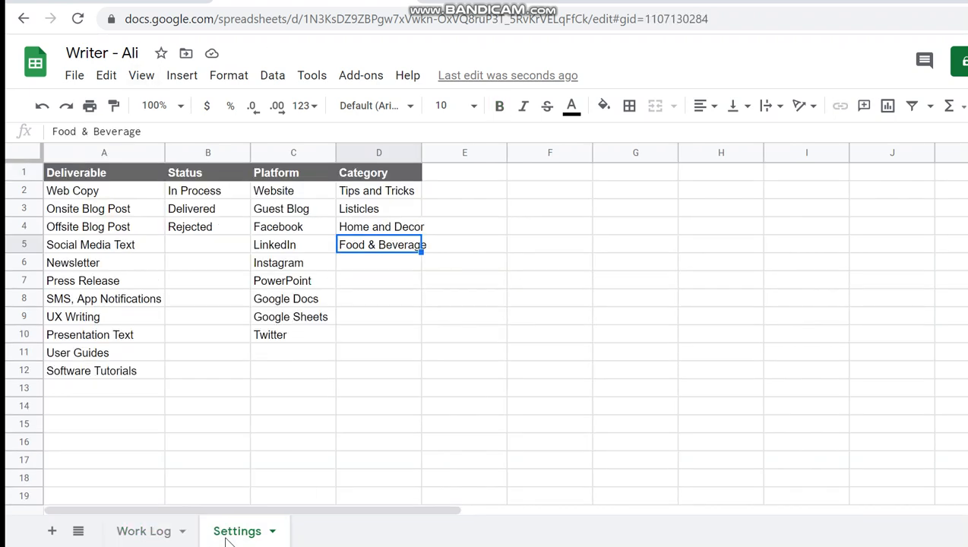
{"action": "left_click", "coordinate": [96, 178]}
{"action": "double_click", "coordinate": [480, 131]}
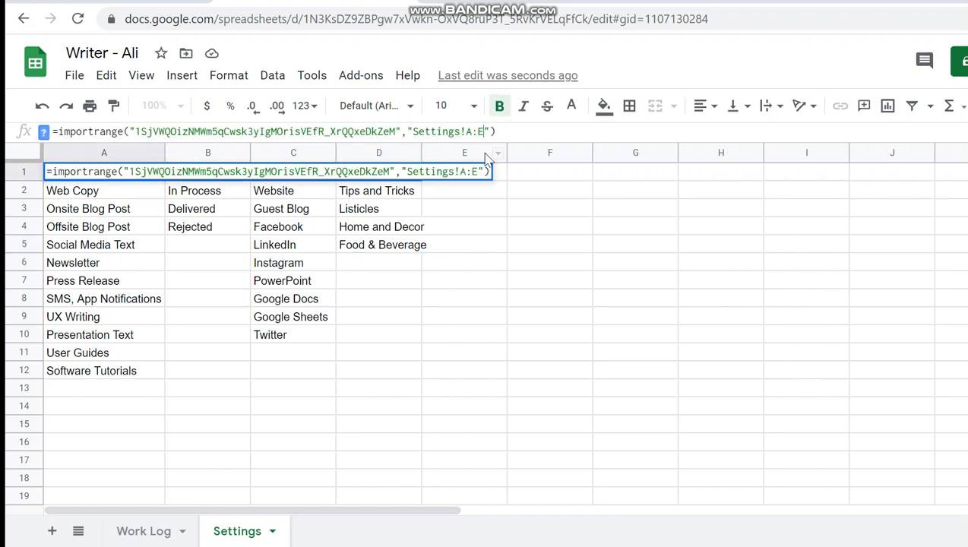
{"action": "type", "text": "E"}
{"action": "key", "text": "Return"}
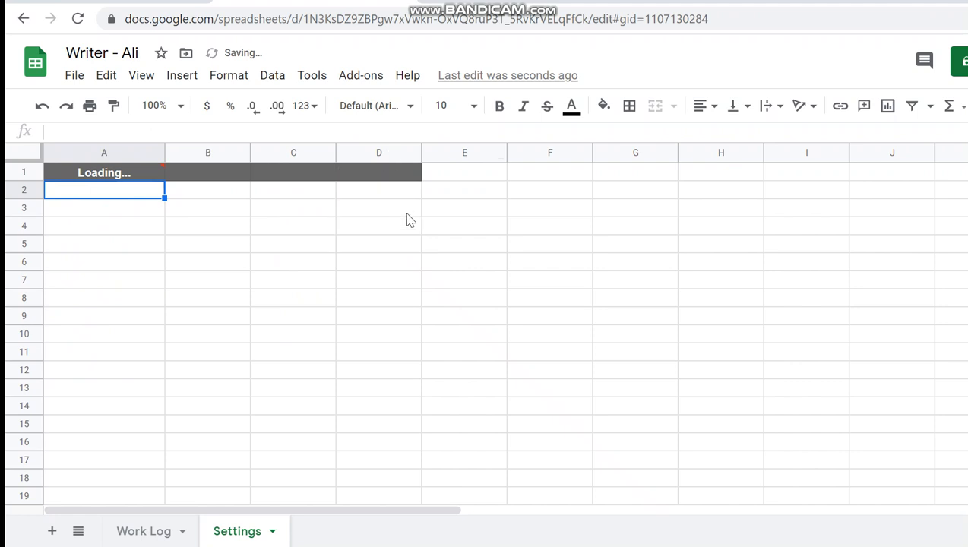
Step: Copy the "Category" header's formatting onto the imported "Writer Columns" header in E1 of the Settings sheet
{"action": "left_click", "coordinate": [410, 174]}
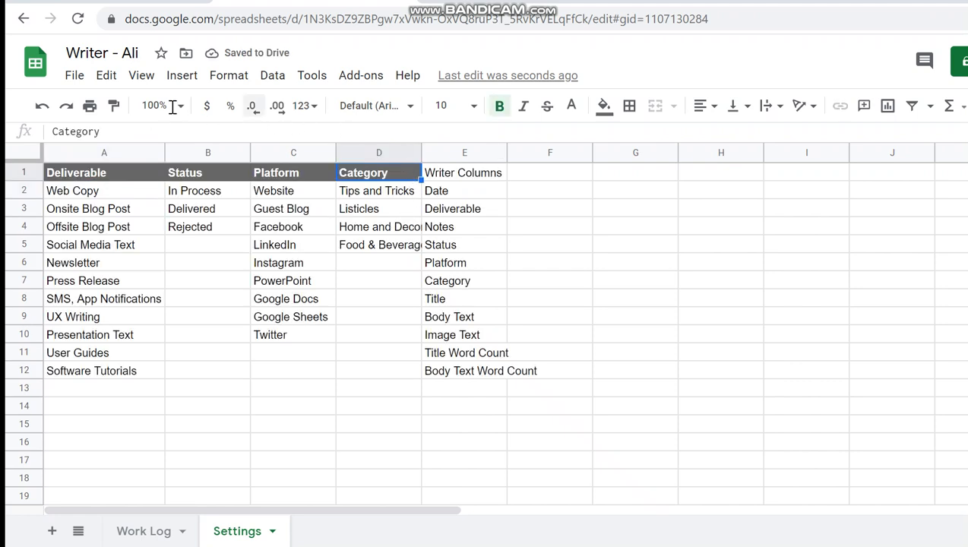
{"action": "left_click", "coordinate": [115, 106]}
{"action": "left_click", "coordinate": [492, 179]}
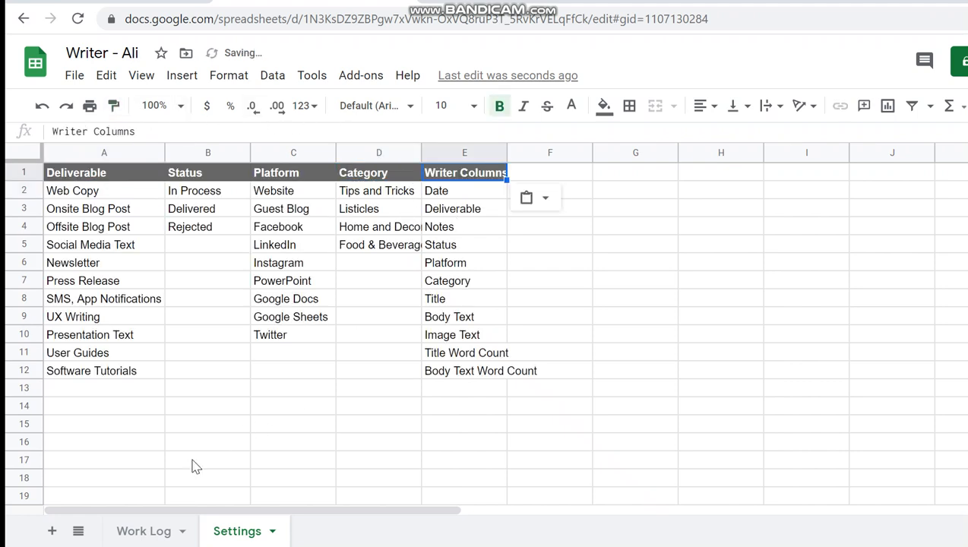
Step: Enter the formula =TRANSPOSE(Settings!E:E) in A1 of the Work Log sheet, referencing the whole Writer Columns column
{"action": "left_click", "coordinate": [150, 531]}
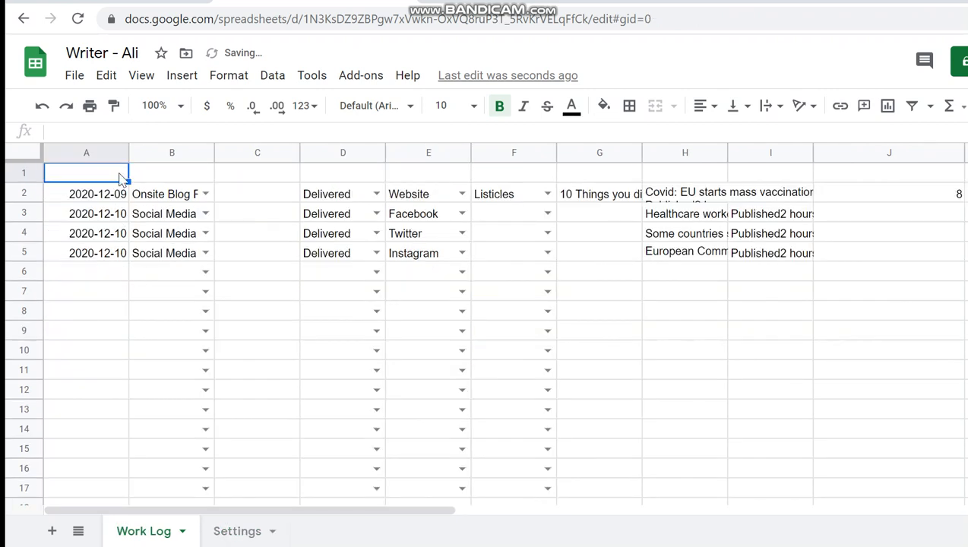
{"action": "type", "text": "=im"}
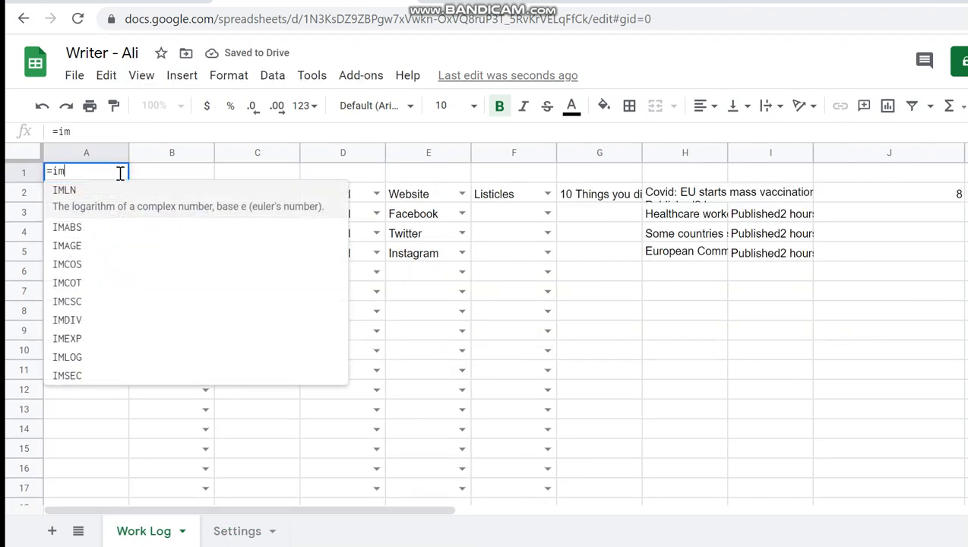
{"action": "key", "text": "BackSpace"}
{"action": "key", "text": "BackSpace"}
{"action": "type", "text": "tr"}
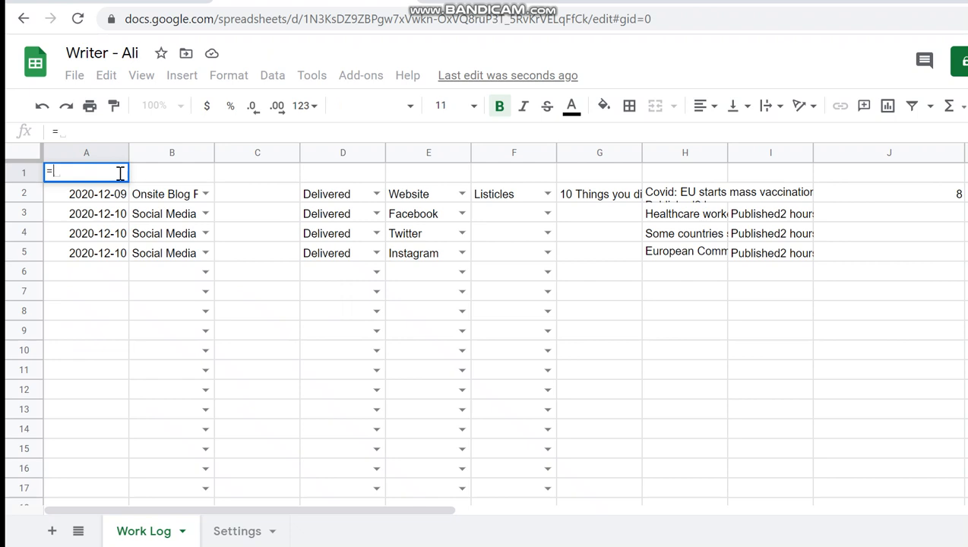
{"action": "type", "text": "an"}
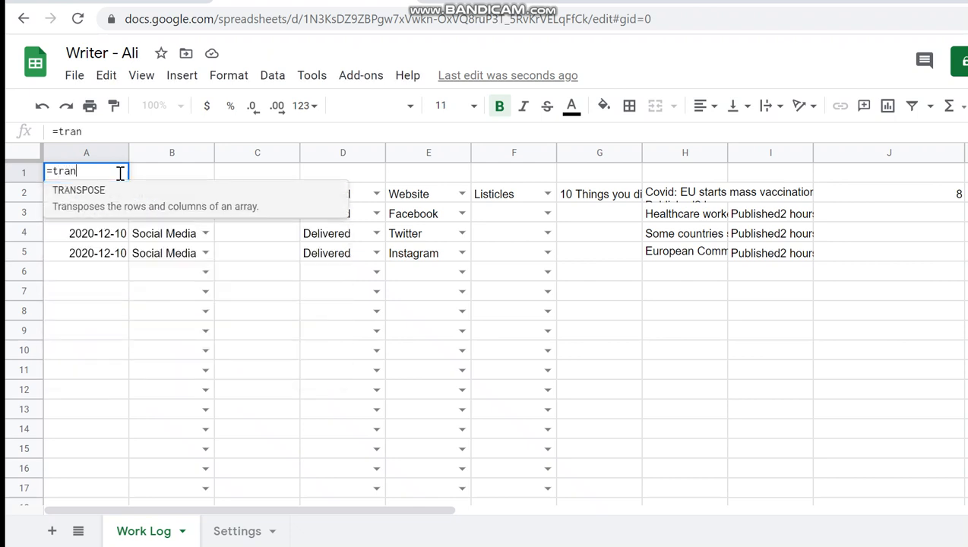
{"action": "left_click", "coordinate": [140, 206]}
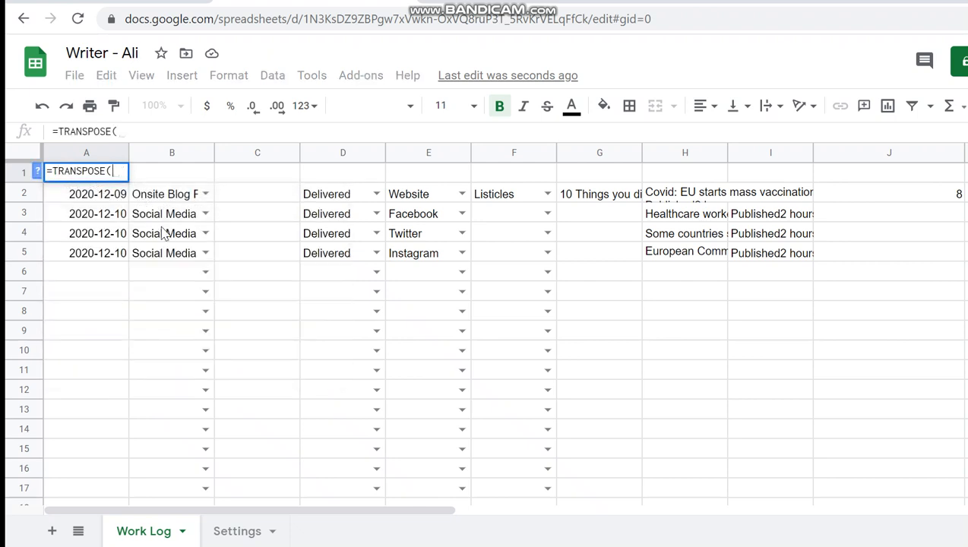
{"action": "left_click", "coordinate": [260, 530]}
{"action": "left_click", "coordinate": [459, 153]}
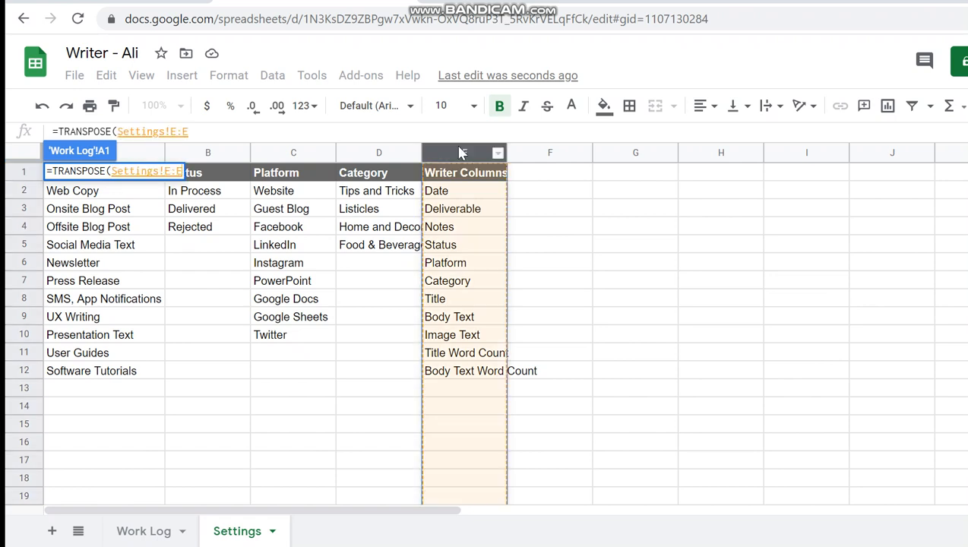
{"action": "type", "text": ")"}
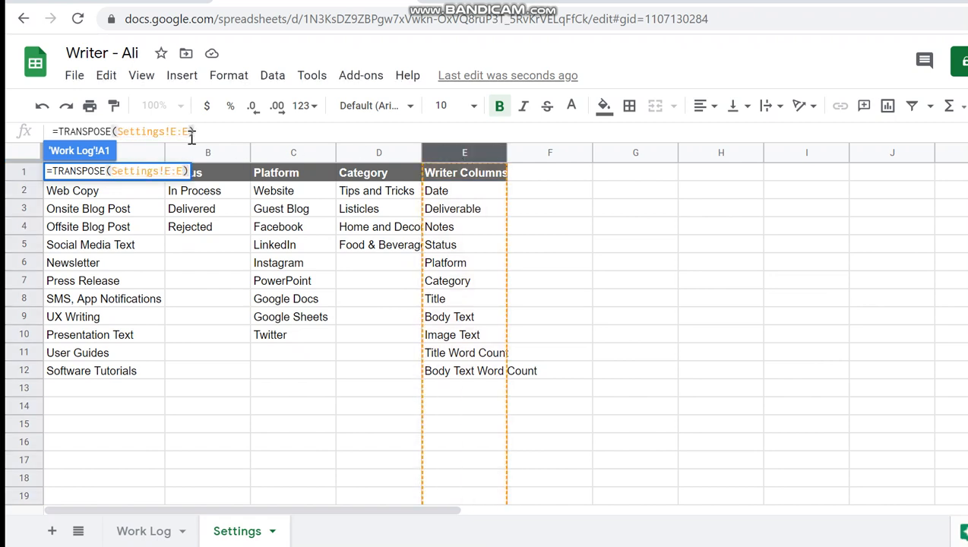
{"action": "left_click", "coordinate": [117, 132]}
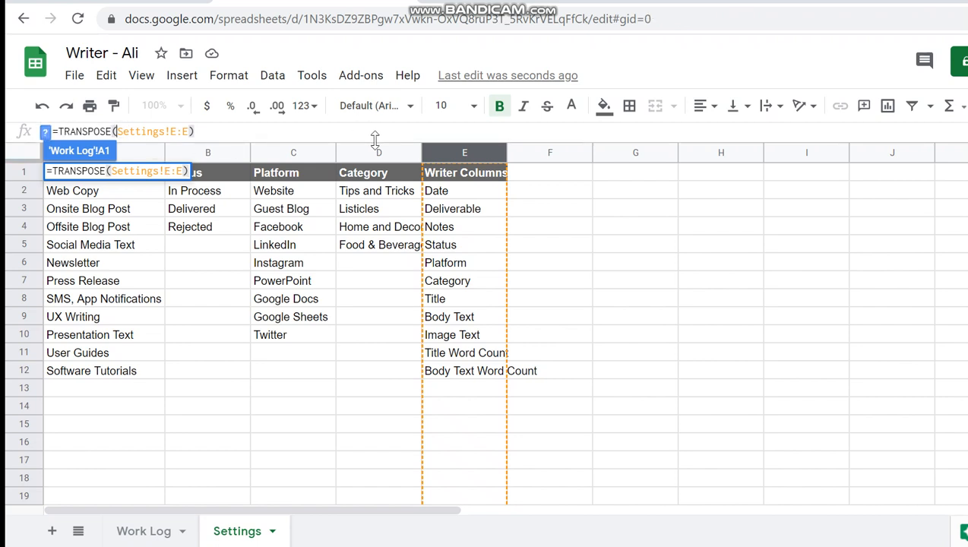
{"action": "key", "text": "Return"}
Step: Examine the transposed headers across row 1 of the Work Log sheet against the data below them
{"action": "key", "text": "Right"}
{"action": "key", "text": "Right"}
{"action": "key", "text": "Right"}
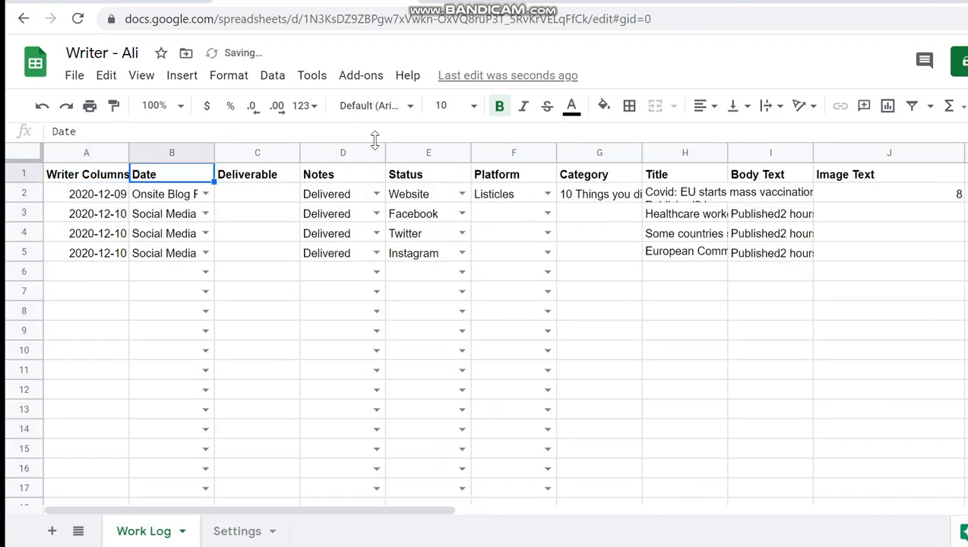
{"action": "key", "text": "Right"}
{"action": "key", "text": "Right"}
{"action": "key", "text": "Right"}
{"action": "key", "text": "Right"}
{"action": "key", "text": "Right"}
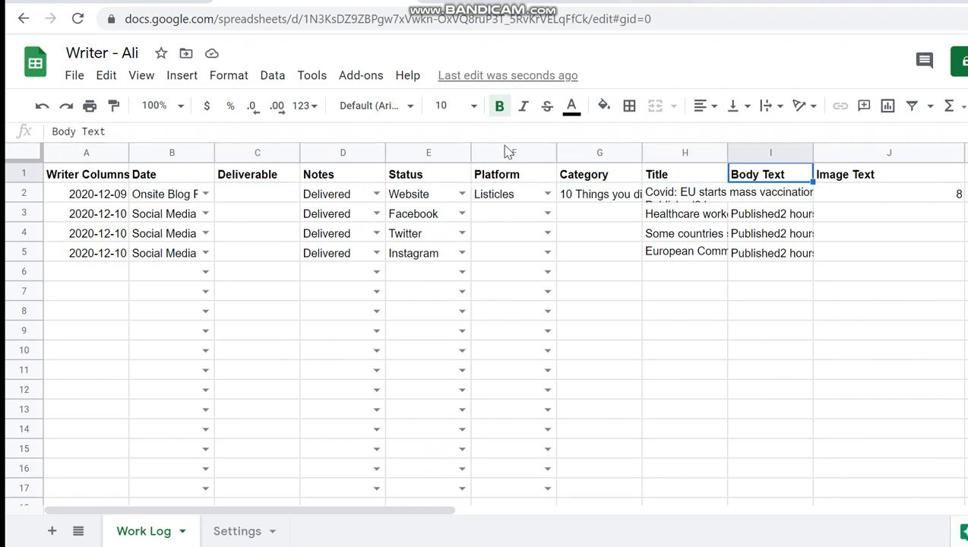
Step: Widen column A of the Work Log sheet so the header in A1 fits, keeping its TRANSPOSE formula as it is
{"action": "left_click", "coordinate": [121, 181]}
{"action": "left_click", "coordinate": [178, 131]}
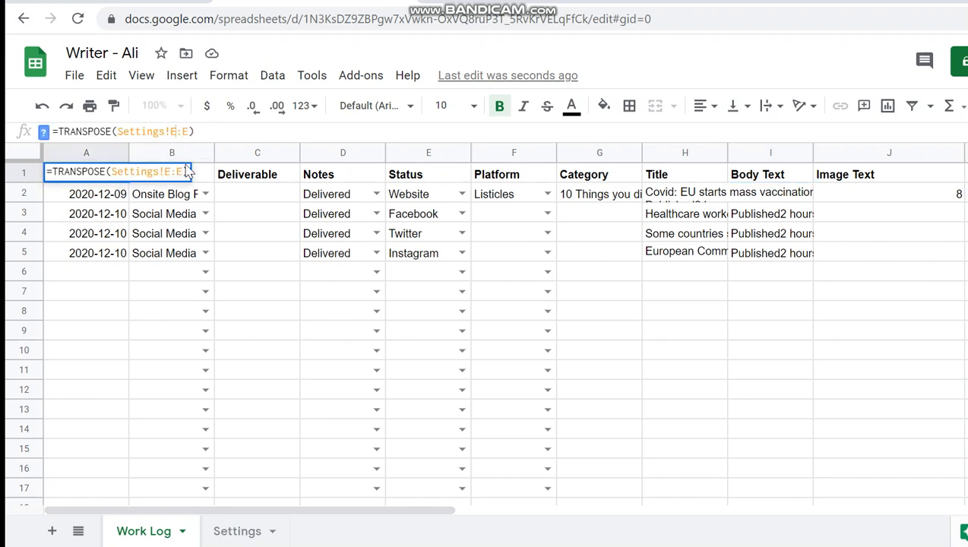
{"action": "key", "text": "Escape"}
{"action": "left_click_drag", "start_coordinate": [130, 152], "coordinate": [163, 152]}
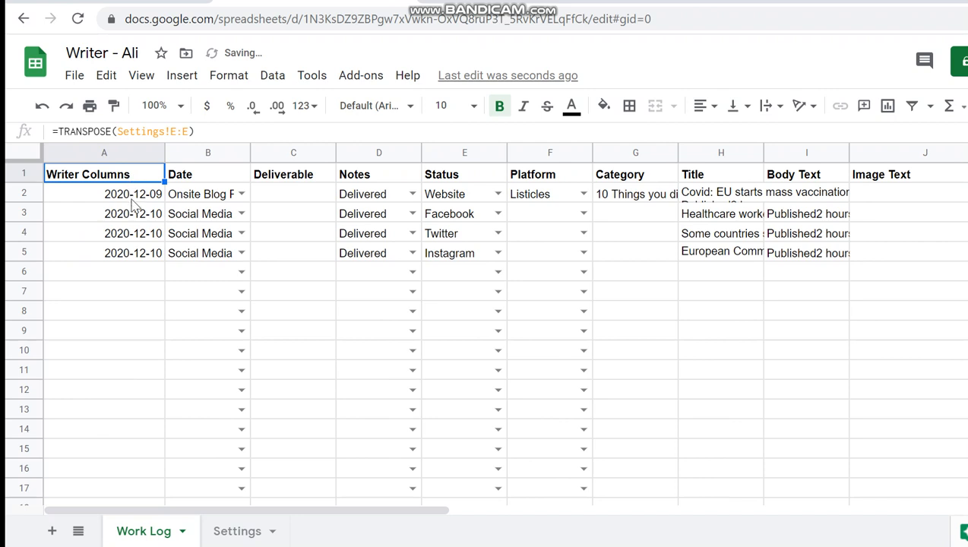
{"action": "left_click_drag", "start_coordinate": [134, 196], "coordinate": [133, 251]}
{"action": "left_click", "coordinate": [133, 174]}
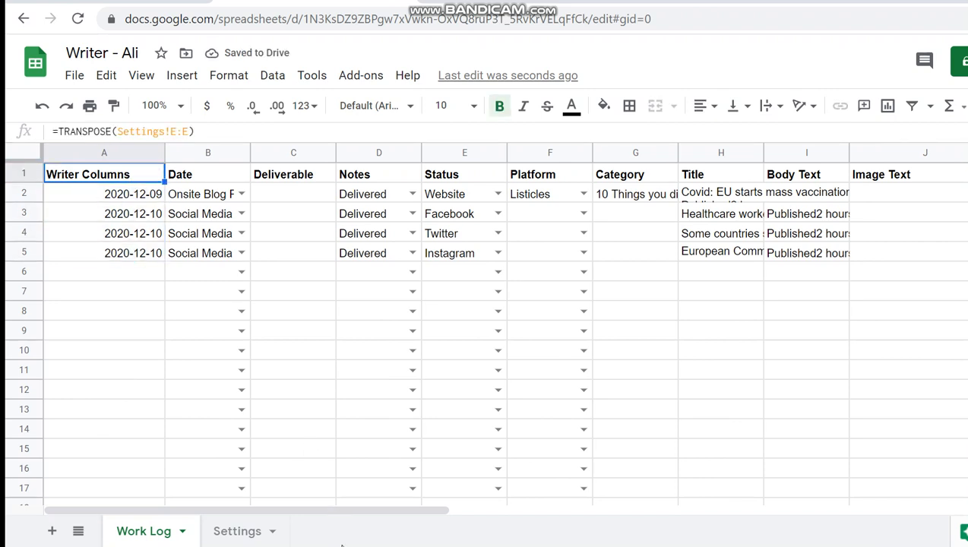
Step: Change the A1 formula in Work Log to =TRANSPOSE(Settings!E2:E), and compare it with the column names in the Settings sheet
{"action": "left_click", "coordinate": [237, 531]}
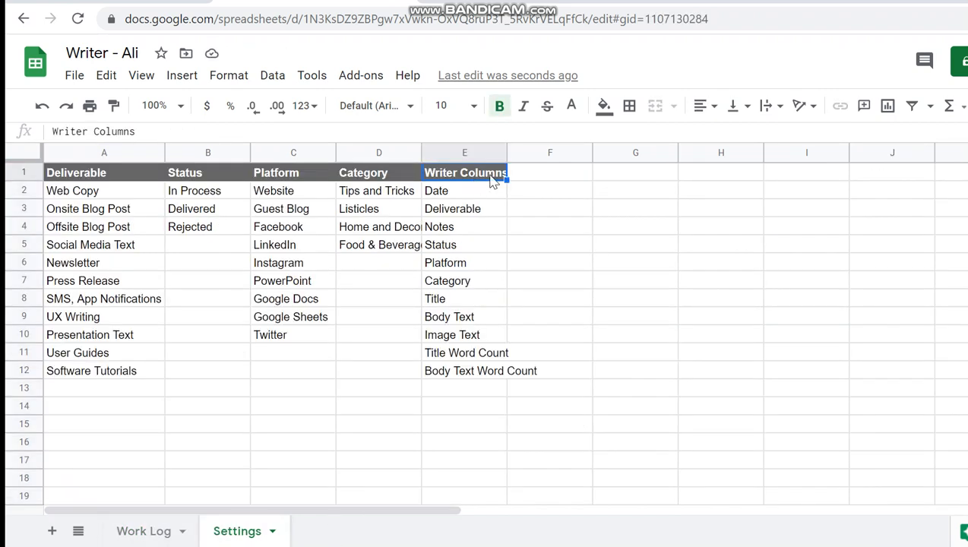
{"action": "left_click", "coordinate": [146, 539]}
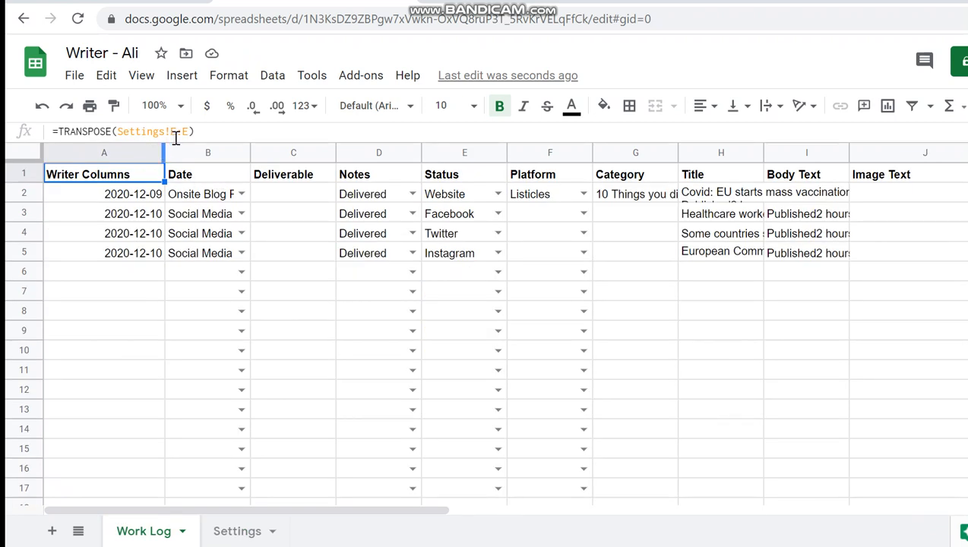
{"action": "left_click", "coordinate": [178, 132]}
{"action": "type", "text": "2"}
{"action": "key", "text": "Return"}
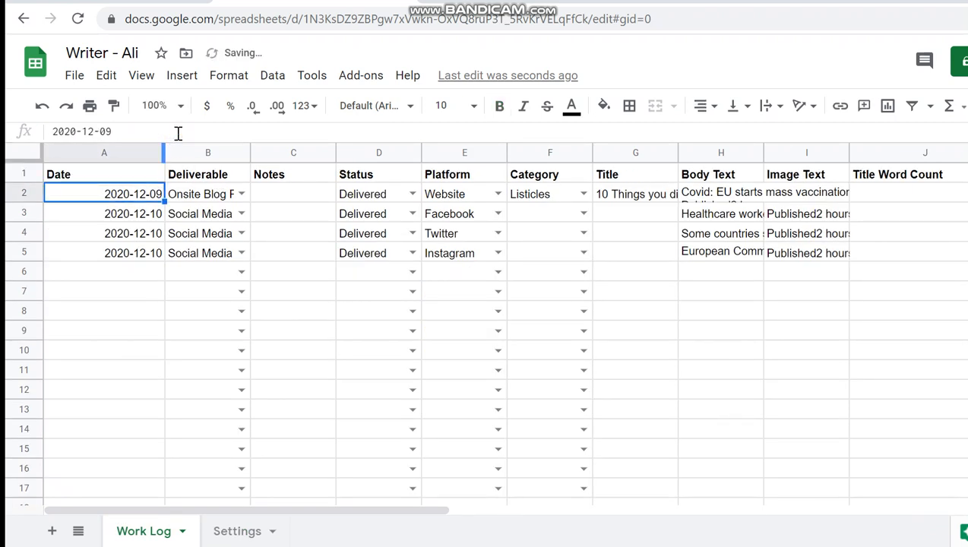
{"action": "left_click", "coordinate": [130, 175]}
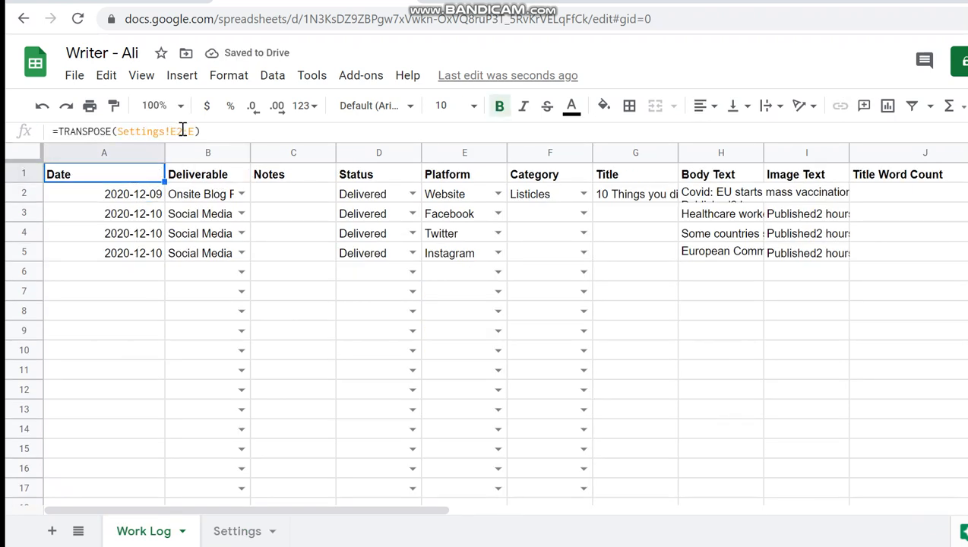
{"action": "left_click", "coordinate": [230, 531]}
{"action": "left_click_drag", "start_coordinate": [439, 190], "coordinate": [463, 373]}
{"action": "left_click", "coordinate": [144, 531]}
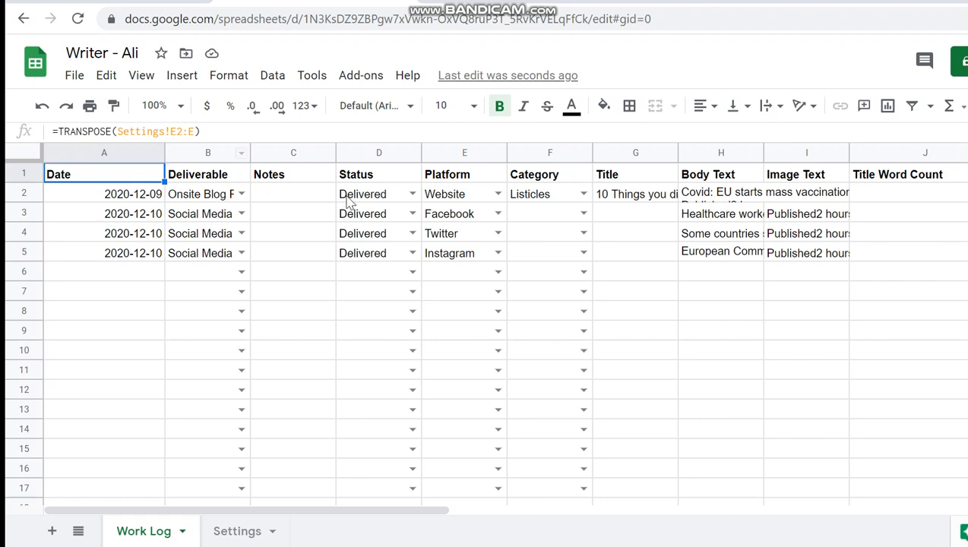
Step: Try a dark grey fill on the Work Log header cells A1:K1, and undo it
{"action": "left_click_drag", "start_coordinate": [65, 175], "coordinate": [712, 131]}
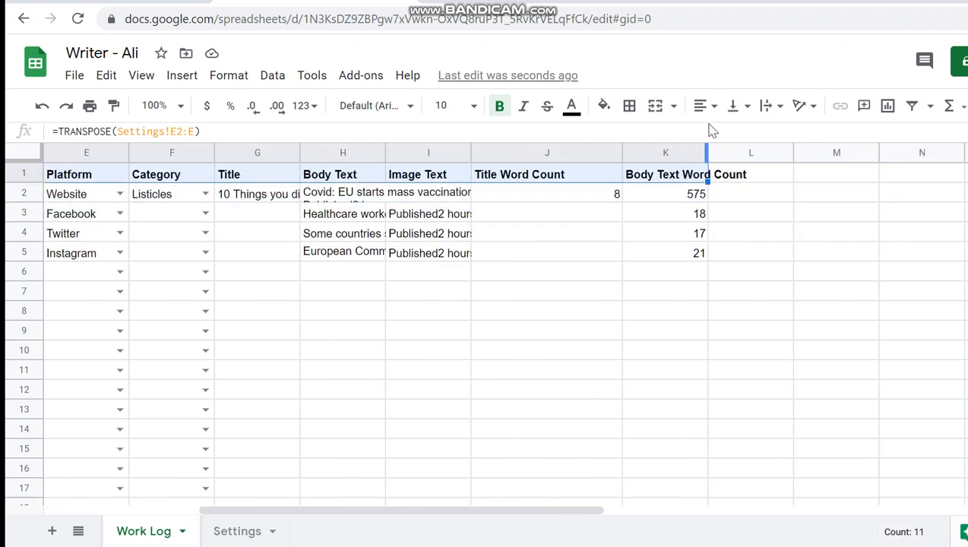
{"action": "left_click", "coordinate": [604, 106]}
{"action": "left_click", "coordinate": [630, 163]}
{"action": "left_click", "coordinate": [571, 105]}
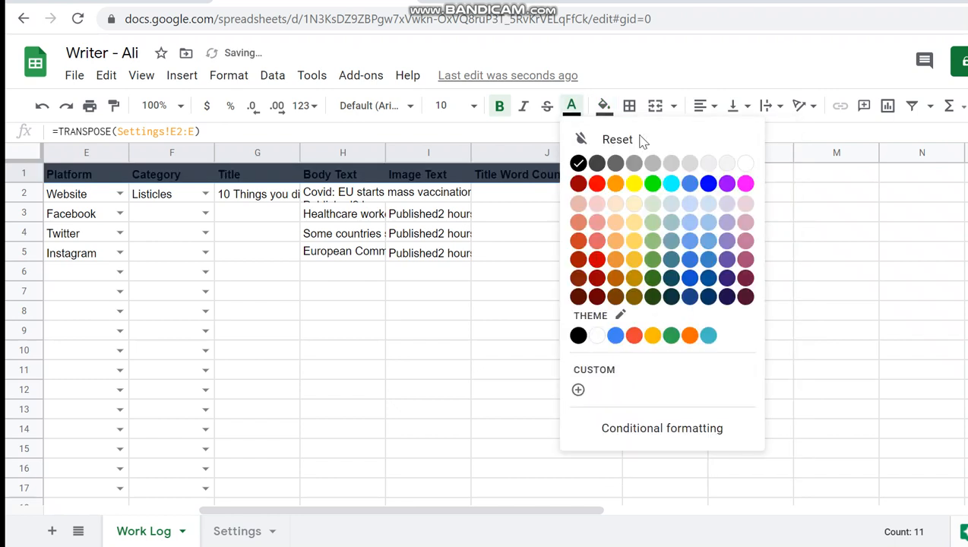
{"action": "key", "text": "Escape"}
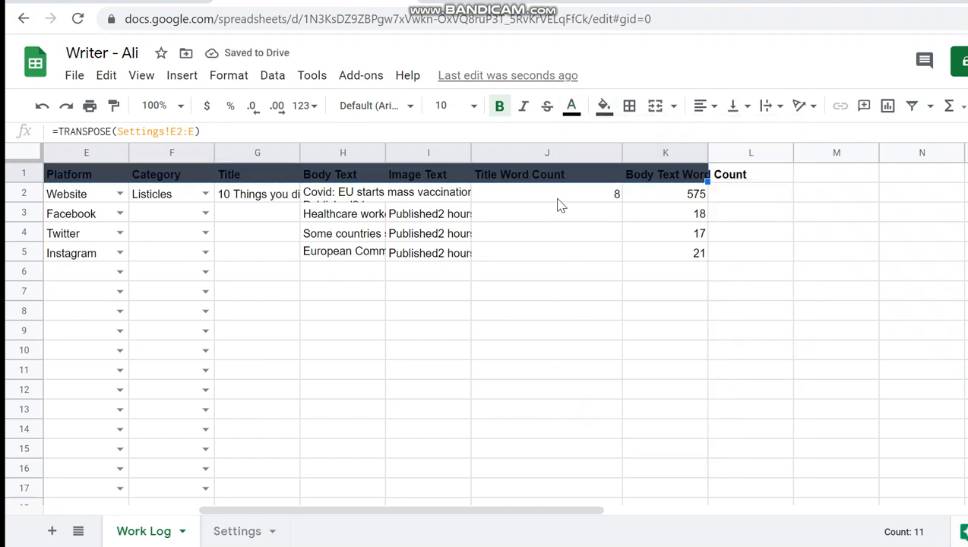
{"action": "type", "text": "Aate"}
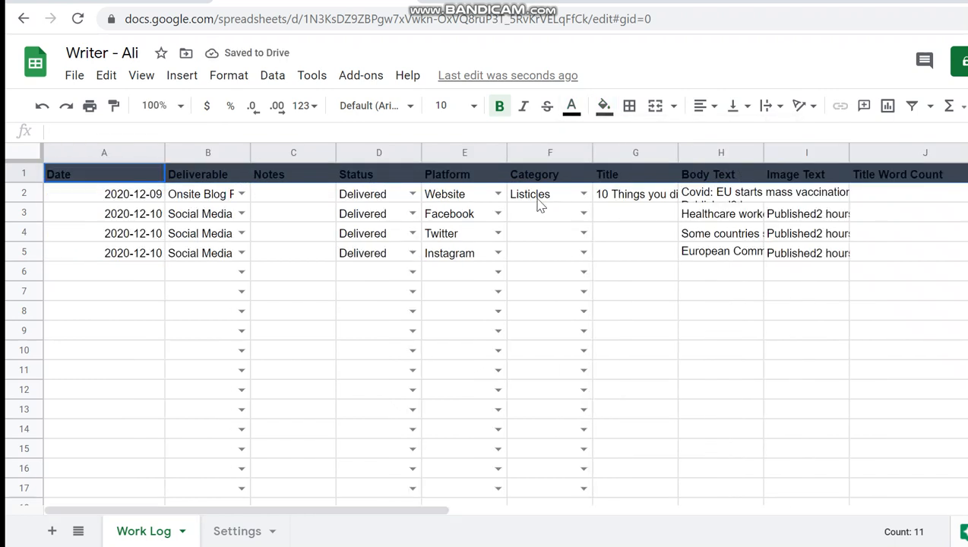
{"action": "key", "text": "ctrl+z"}
Step: Examine the Date, Deliverable and Status headers and the Notes cells in the Work Log sheet
{"action": "left_click", "coordinate": [289, 218]}
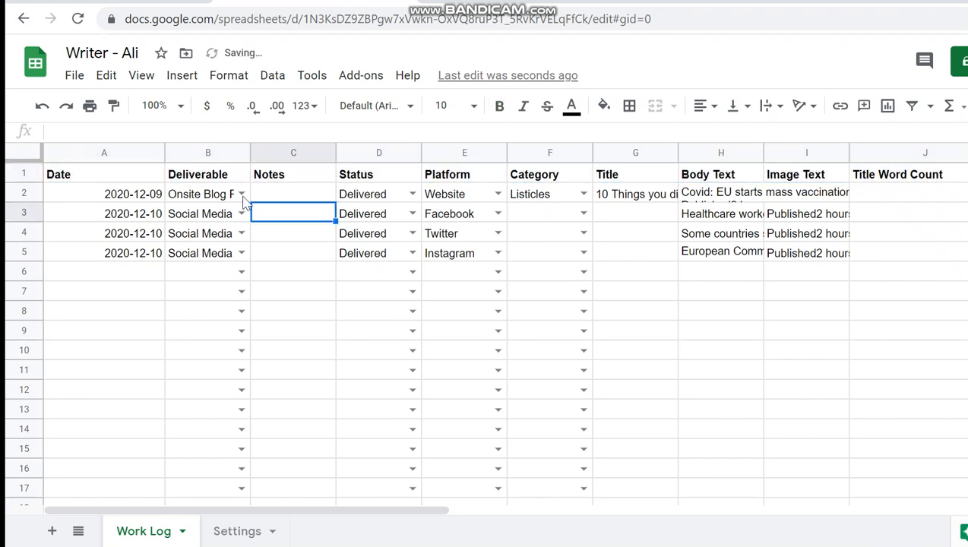
{"action": "left_click_drag", "start_coordinate": [127, 178], "coordinate": [224, 182]}
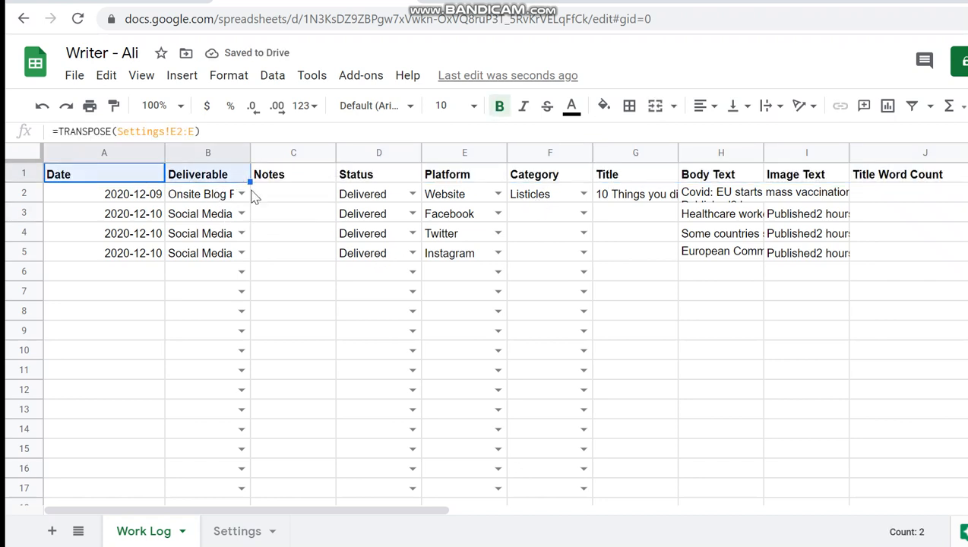
{"action": "left_click", "coordinate": [222, 181]}
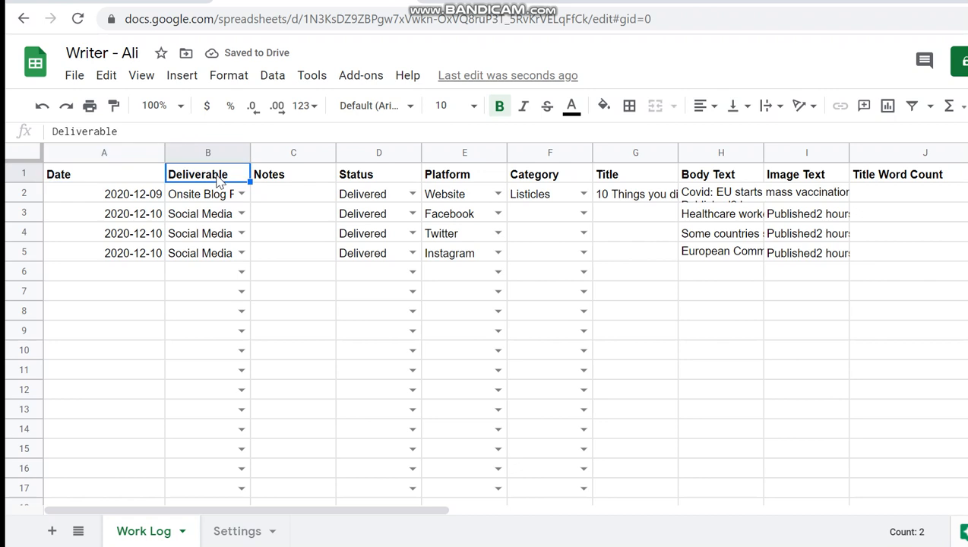
{"action": "left_click_drag", "start_coordinate": [260, 200], "coordinate": [263, 273]}
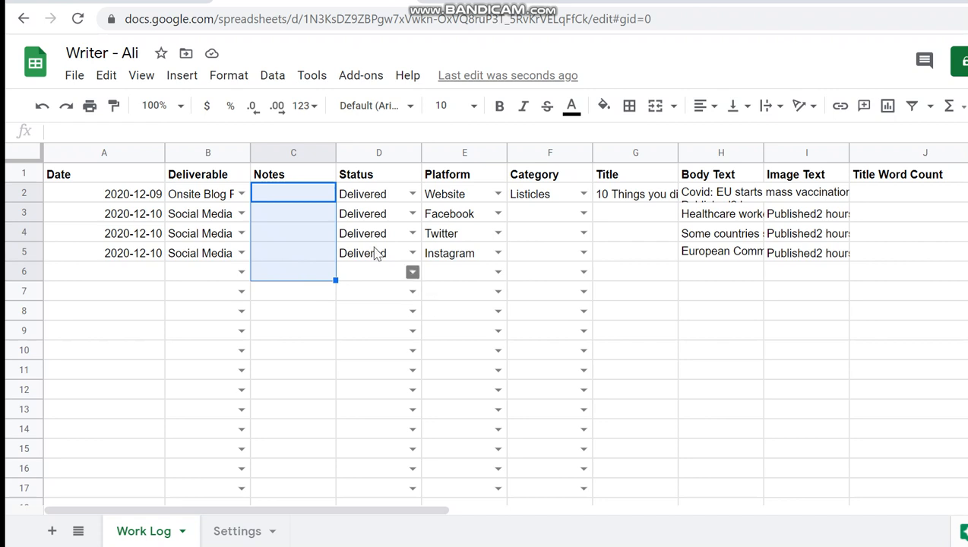
{"action": "left_click", "coordinate": [384, 183]}
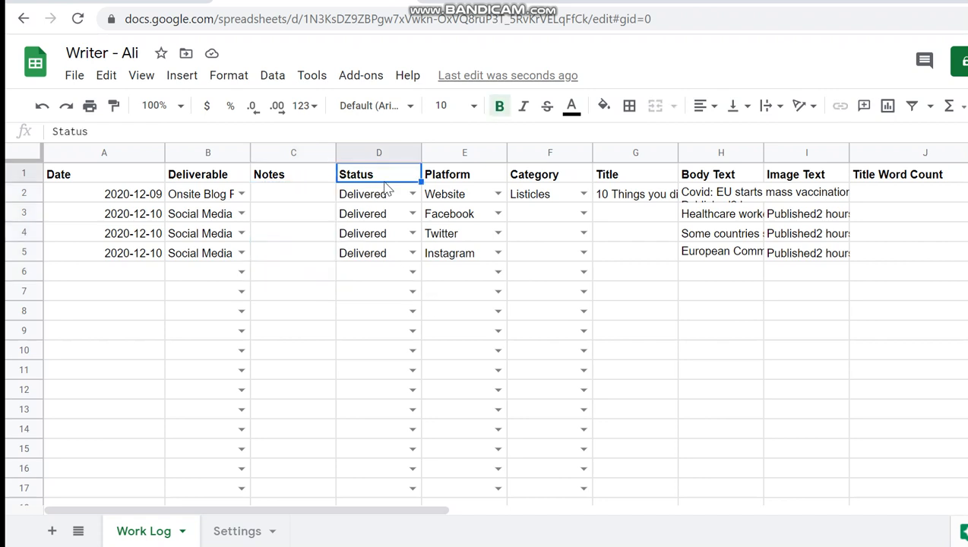
Step: Widen column K of the Work Log sheet so the Body Text Word Count header fits
{"action": "key", "text": "Right"}
{"action": "key", "text": "Right"}
{"action": "key", "text": "Right"}
{"action": "key", "text": "Right"}
{"action": "key", "text": "Right"}
{"action": "key", "text": "Right"}
{"action": "key", "text": "Right"}
{"action": "key", "text": "Right"}
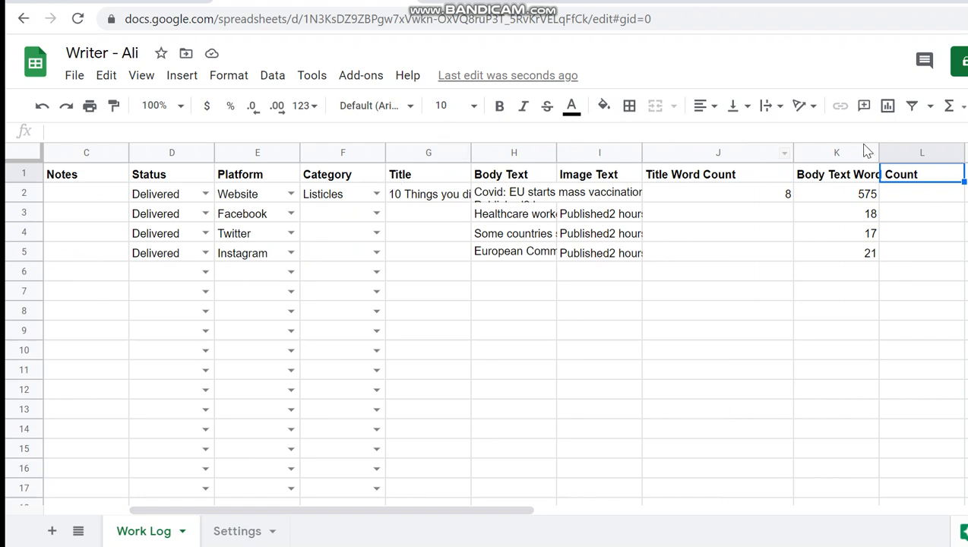
{"action": "left_click_drag", "start_coordinate": [880, 152], "coordinate": [927, 155]}
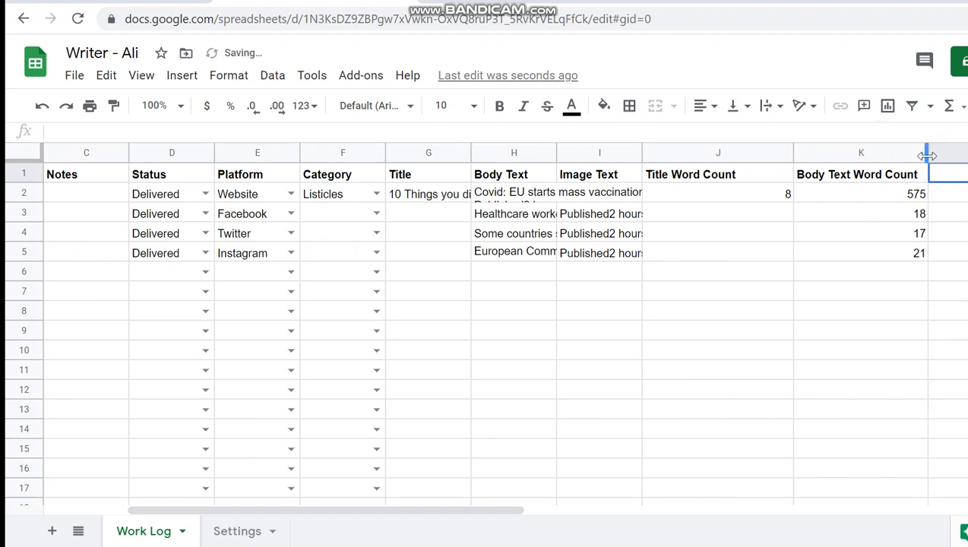
Step: Enter the test text pop in L1 of the Work Log sheet, directly after the last transposed header
{"action": "key", "text": "Page_Down"}
{"action": "key", "text": "Left"}
{"action": "key", "text": "Left"}
{"action": "key", "text": "Left"}
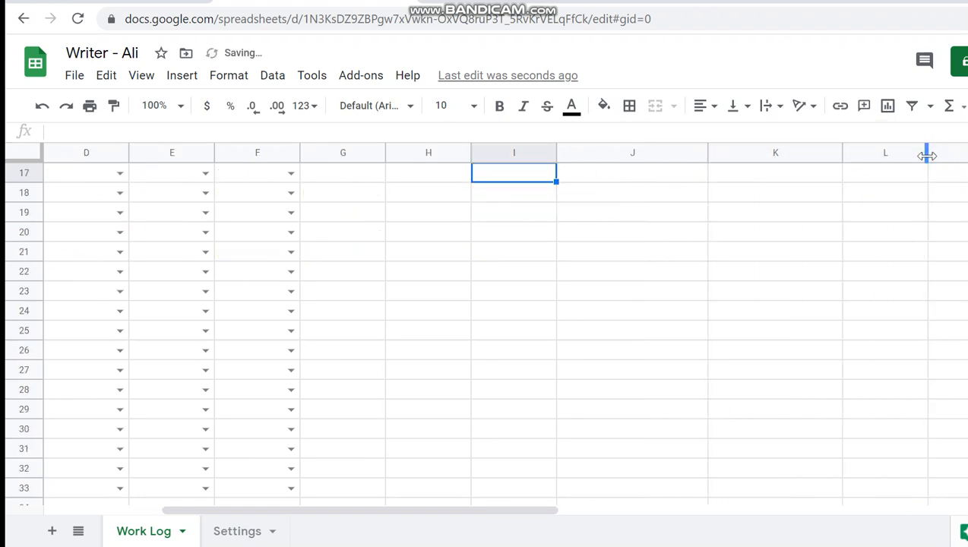
{"action": "key", "text": "ctrl+Up"}
{"action": "key", "text": "Right"}
{"action": "key", "text": "Up"}
{"action": "key", "text": "Up"}
{"action": "key", "text": "Up"}
{"action": "key", "text": "Up"}
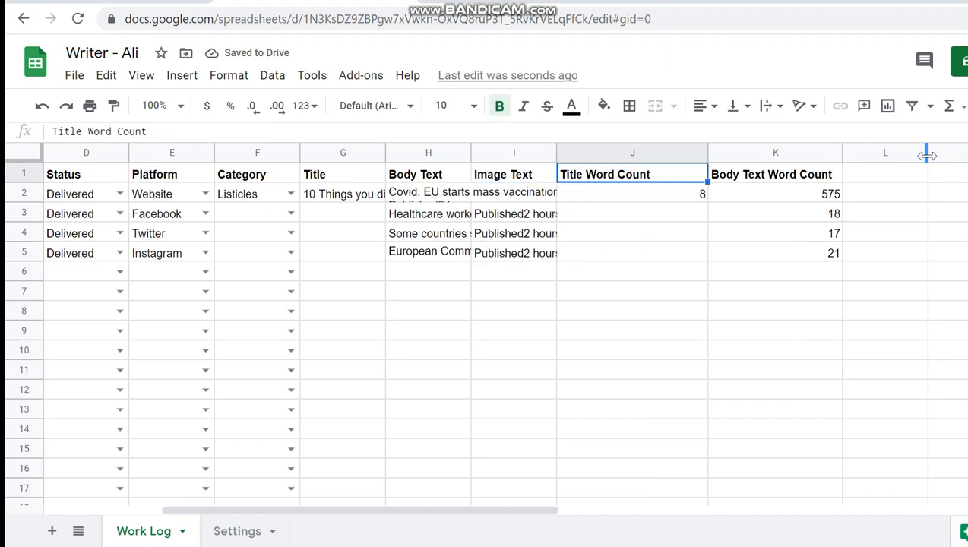
{"action": "key", "text": "Right"}
{"action": "key", "text": "Right"}
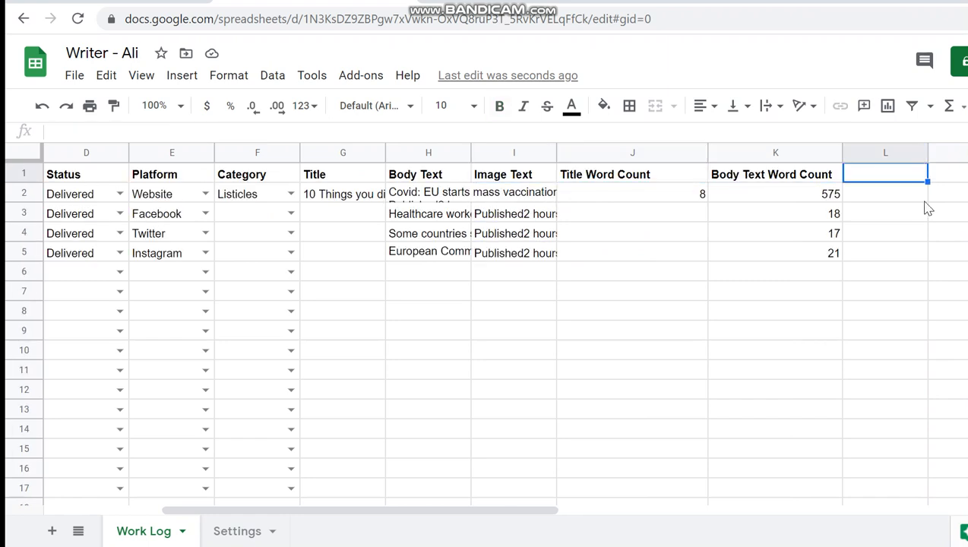
{"action": "type", "text": "pop"}
{"action": "key", "text": "Return"}
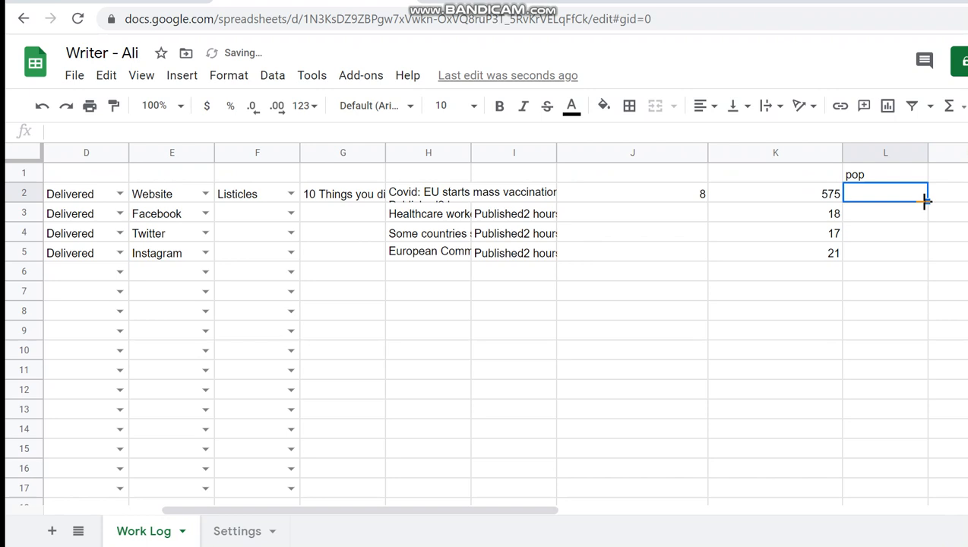
Step: Go back to A1 and read the error note on its TRANSPOSE formula
{"action": "key", "text": "Up"}
{"action": "key", "text": "Left"}
{"action": "key", "text": "Left"}
{"action": "key", "text": "Left"}
{"action": "key", "text": "Left"}
{"action": "key", "text": "Left"}
{"action": "key", "text": "Left"}
{"action": "key", "text": "Left"}
{"action": "key", "text": "Left"}
{"action": "key", "text": "Left"}
{"action": "key", "text": "Left"}
{"action": "key", "text": "Left"}
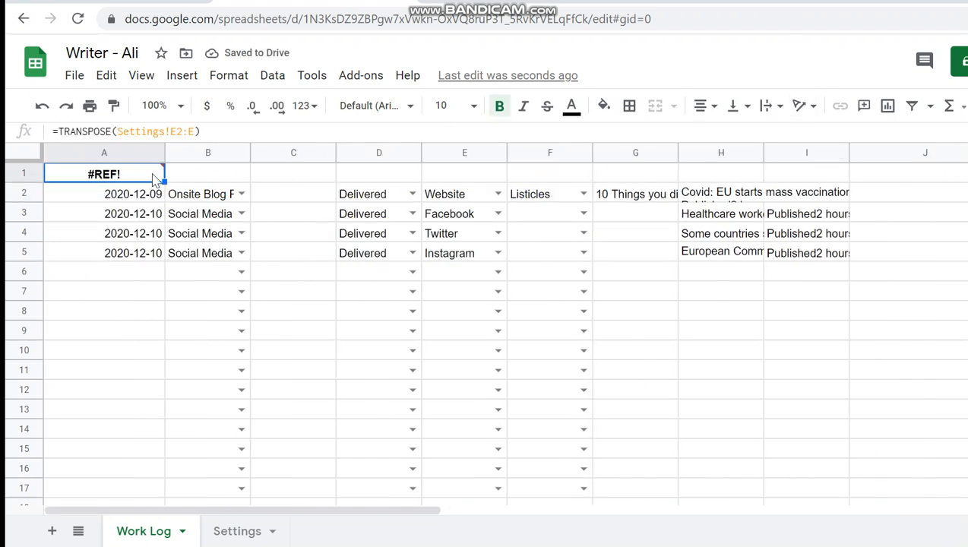
{"action": "mouse_move", "coordinate": [155, 179]}
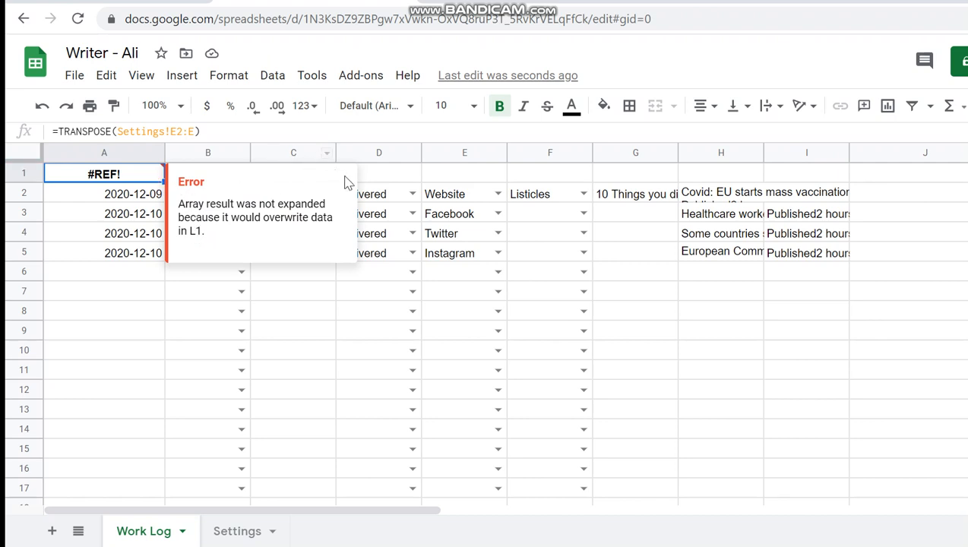
Step: Remove the test text from L1 and check the transposed header row across its full width
{"action": "key", "text": "Right"}
{"action": "key", "text": "Right"}
{"action": "key", "text": "Right"}
{"action": "key", "text": "Right"}
{"action": "key", "text": "Right"}
{"action": "key", "text": "Right"}
{"action": "key", "text": "Right"}
{"action": "key", "text": "Right"}
{"action": "key", "text": "Right"}
{"action": "key", "text": "Right"}
{"action": "key", "text": "Right"}
{"action": "key", "text": "Right"}
{"action": "key", "text": "Right"}
{"action": "key", "text": "Right"}
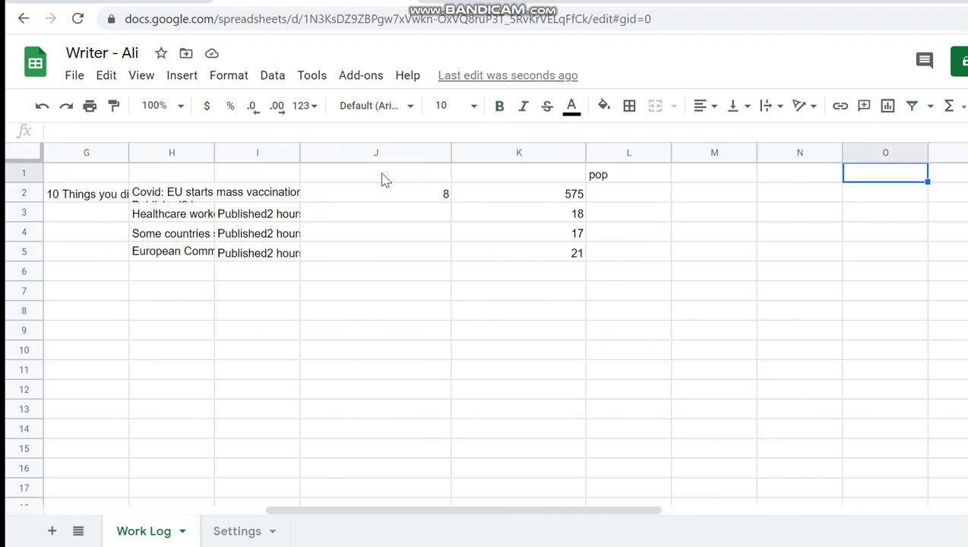
{"action": "key", "text": "Left"}
{"action": "key", "text": "Left"}
{"action": "key", "text": "Left"}
{"action": "key", "text": "Left"}
{"action": "key", "text": "Left"}
{"action": "key", "text": "Left"}
{"action": "key", "text": "Left"}
{"action": "key", "text": "Left"}
{"action": "key", "text": "Left"}
{"action": "key", "text": "Left"}
{"action": "key", "text": "Left"}
{"action": "key", "text": "Left"}
{"action": "key", "text": "Left"}
{"action": "key", "text": "Left"}
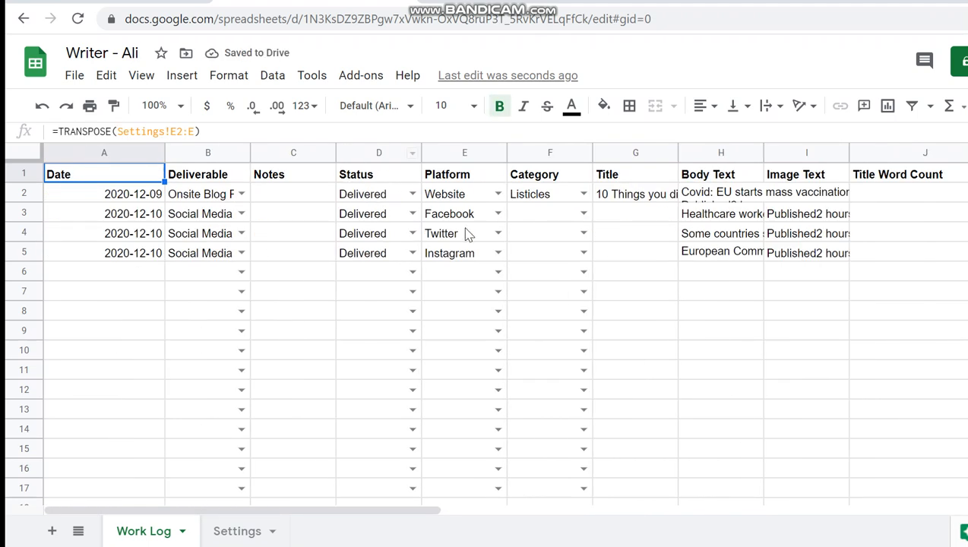
{"action": "left_click_drag", "start_coordinate": [416, 508], "coordinate": [682, 537]}
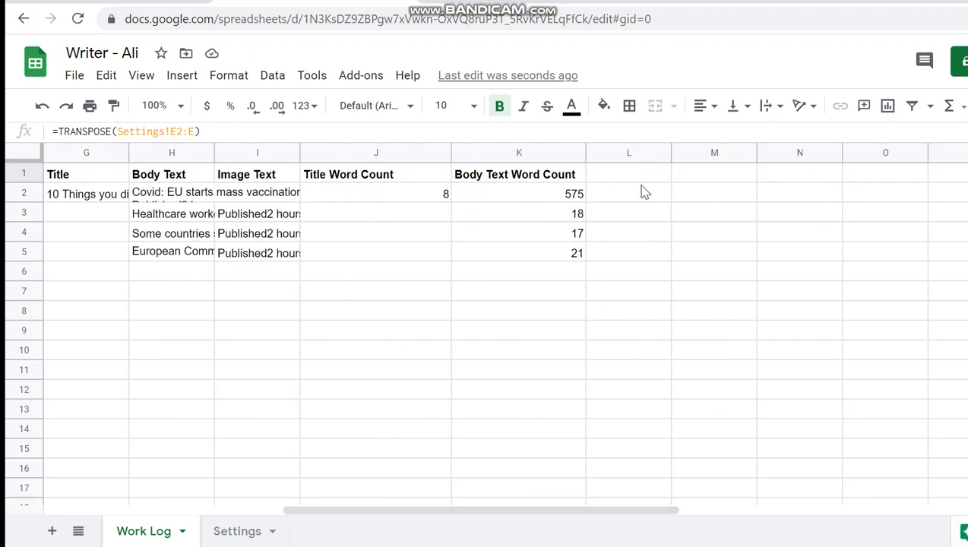
{"action": "left_click_drag", "start_coordinate": [659, 511], "coordinate": [309, 488]}
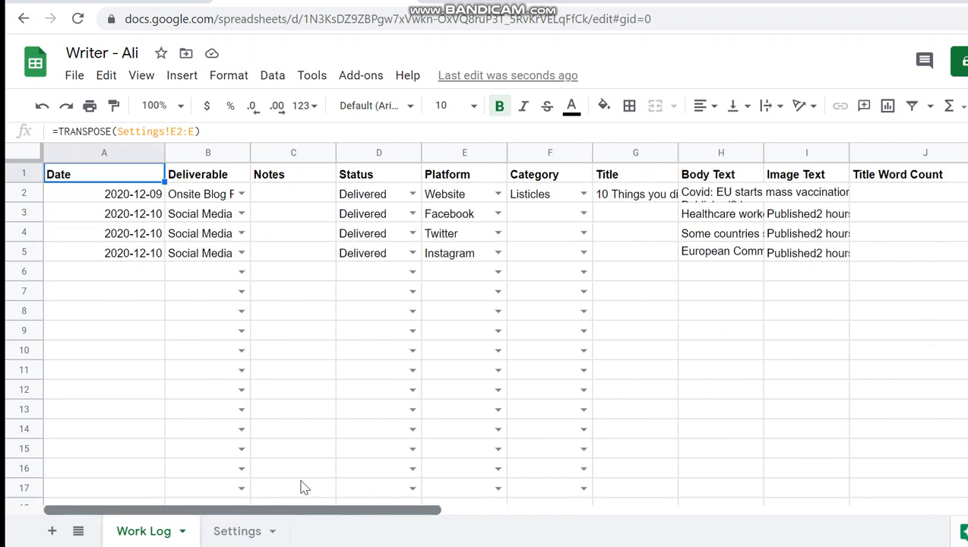
Step: Change the A1 formula to =TRANSPOSE(query(Settings!E2:E,"select E where E is not null"))
{"action": "left_click", "coordinate": [118, 130]}
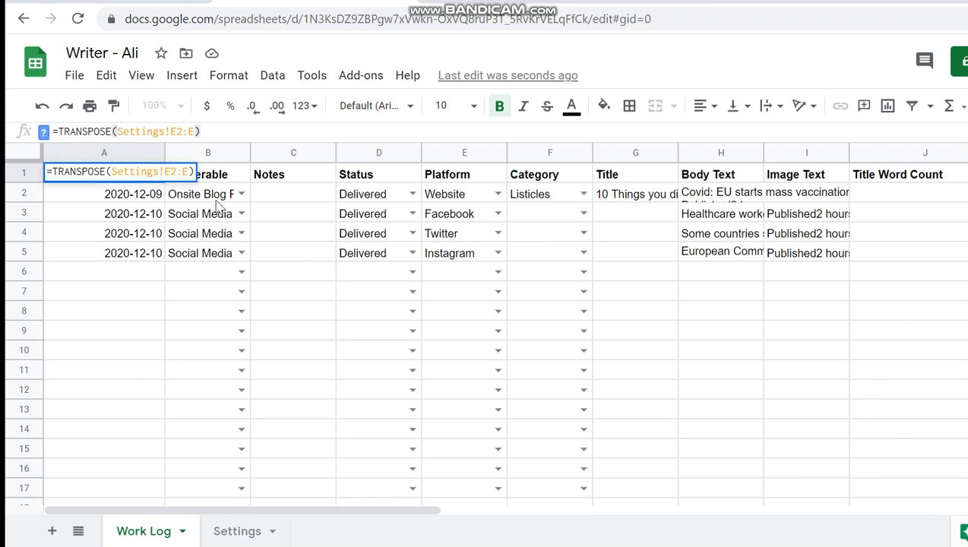
{"action": "type", "text": "query("}
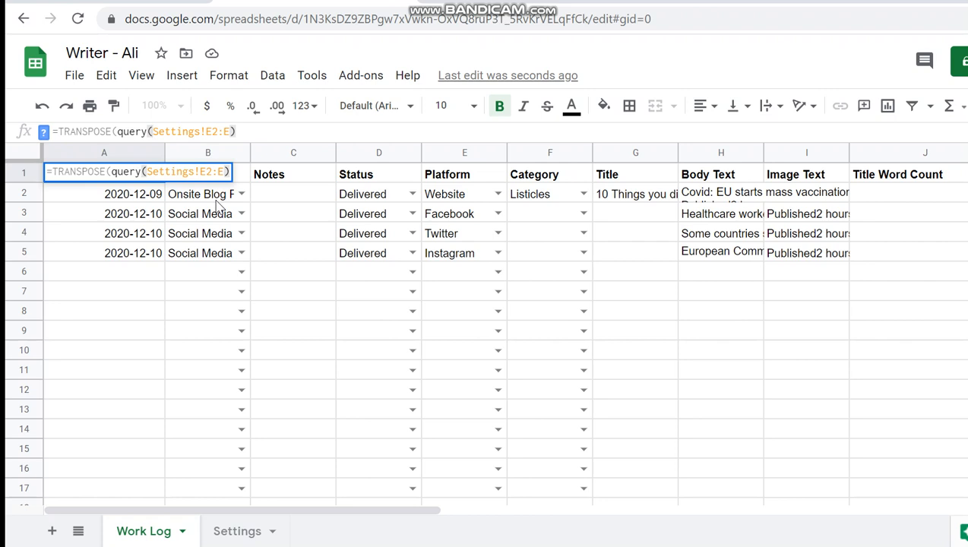
{"action": "key", "text": "Right"}
{"action": "key", "text": "Right"}
{"action": "key", "text": "Right"}
{"action": "key", "text": "Right"}
{"action": "key", "text": "Right"}
{"action": "key", "text": "Right"}
{"action": "key", "text": "Right"}
{"action": "key", "text": "Right"}
{"action": "key", "text": "Right"}
{"action": "key", "text": "Right"}
{"action": "key", "text": "Right"}
{"action": "key", "text": "Right"}
{"action": "type", "text": ","}
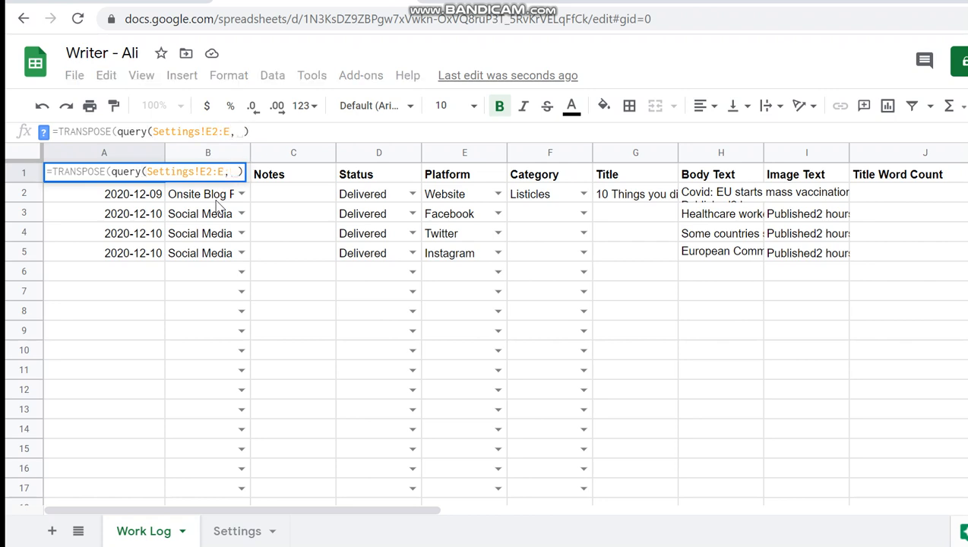
{"action": "type", "text": "\"select"}
{"action": "type", "text": " E"}
{"action": "type", "text": " here"}
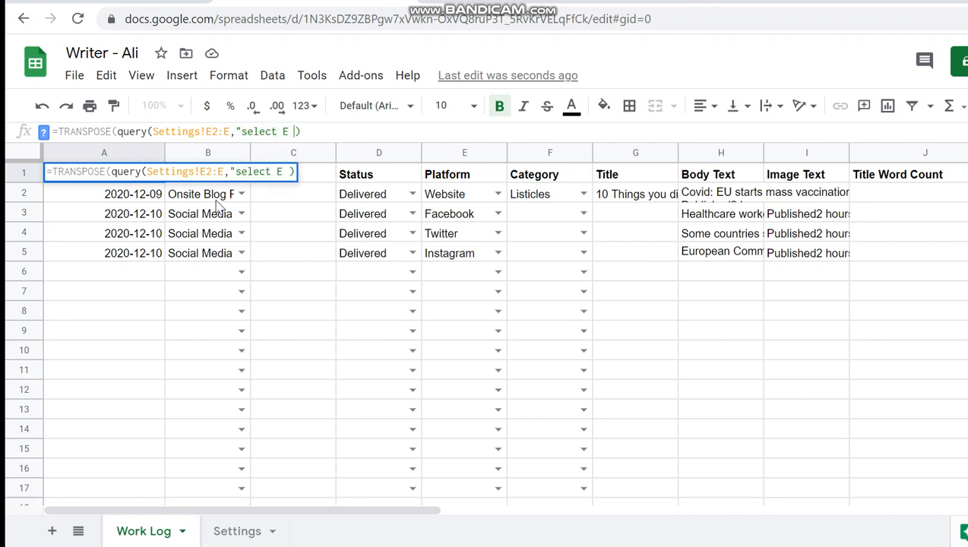
{"action": "key", "text": "BackSpace"}
{"action": "key", "text": "BackSpace"}
{"action": "key", "text": "BackSpace"}
{"action": "key", "text": "BackSpace"}
{"action": "type", "text": "where E is not null\""}
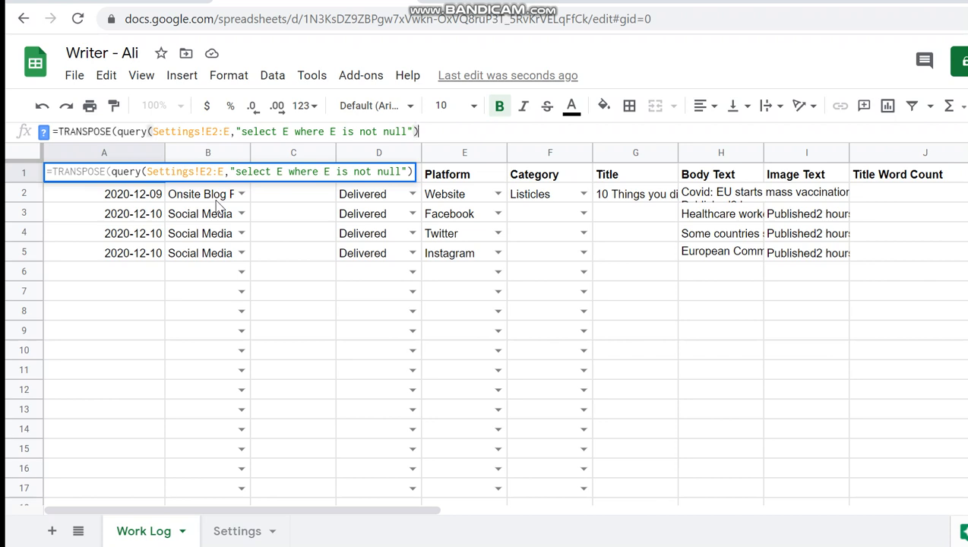
{"action": "type", "text": ")"}
{"action": "key", "text": "Return"}
Step: Test the new formula by entering p in L1 after the last header, and clear that cell
{"action": "key", "text": "Up"}
{"action": "key", "text": "ctrl+Right"}
{"action": "key", "text": "Right"}
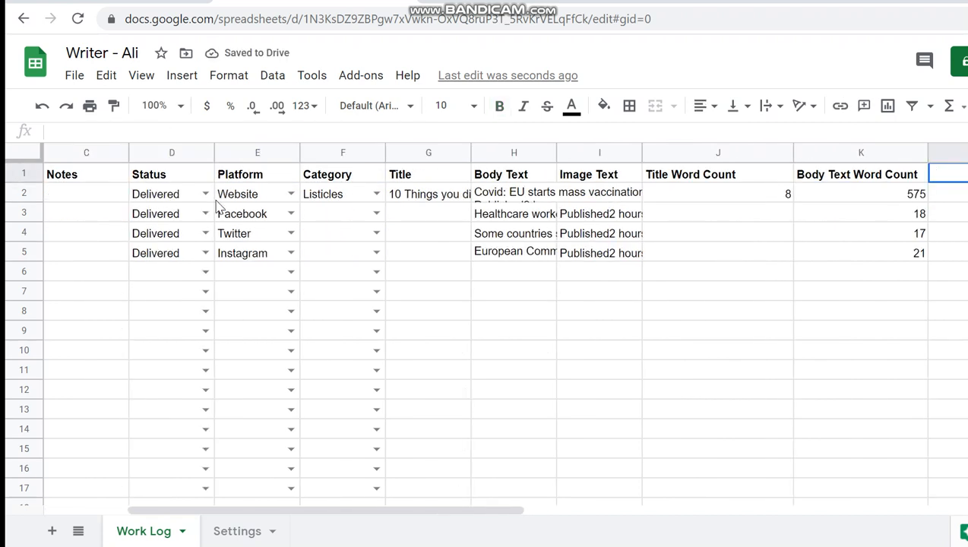
{"action": "type", "text": "p"}
{"action": "key", "text": "Left"}
{"action": "key", "text": "Right"}
{"action": "key", "text": "Delete"}
Step: Try overwriting the Body Text header in H1 of Work Log with Main Text, and undo it
{"action": "key", "text": "Left"}
{"action": "key", "text": "Left"}
{"action": "key", "text": "Left"}
{"action": "key", "text": "Left"}
{"action": "key", "text": "Right"}
{"action": "key", "text": "Left"}
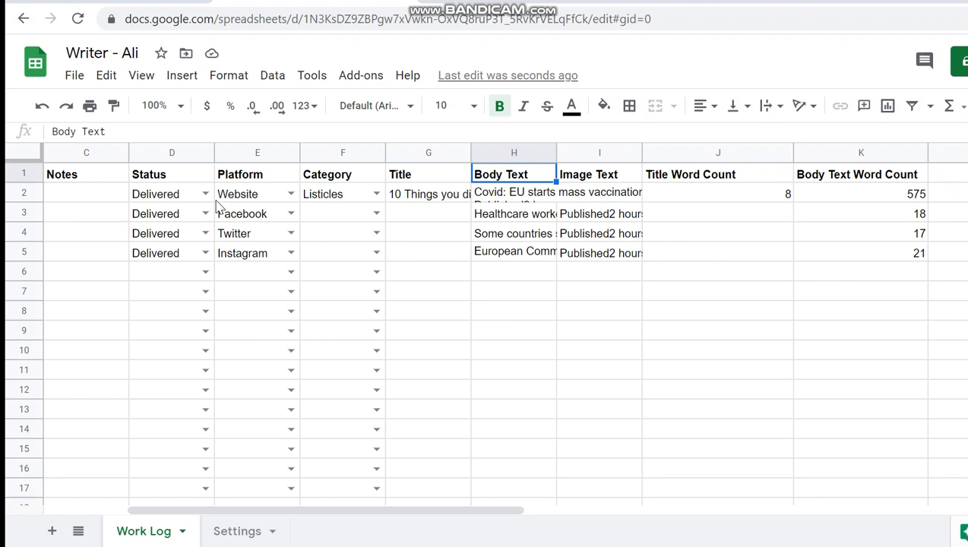
{"action": "type", "text": "Main T"}
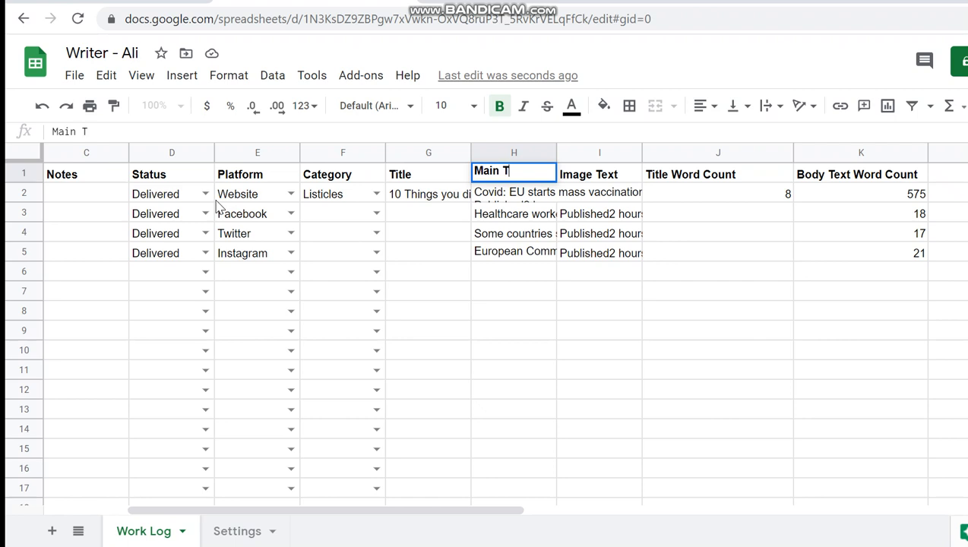
{"action": "type", "text": "ext"}
{"action": "key", "text": "Return"}
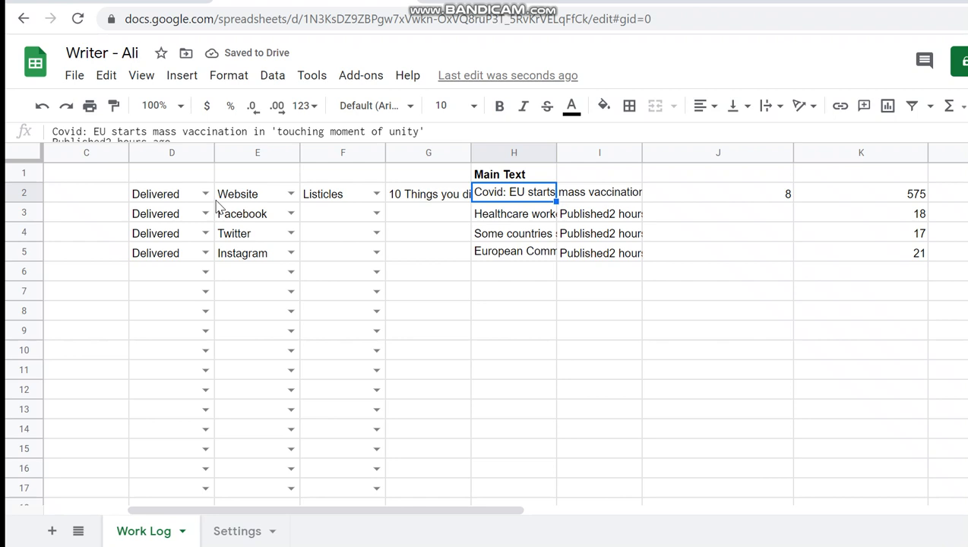
{"action": "key", "text": "ctrl+z"}
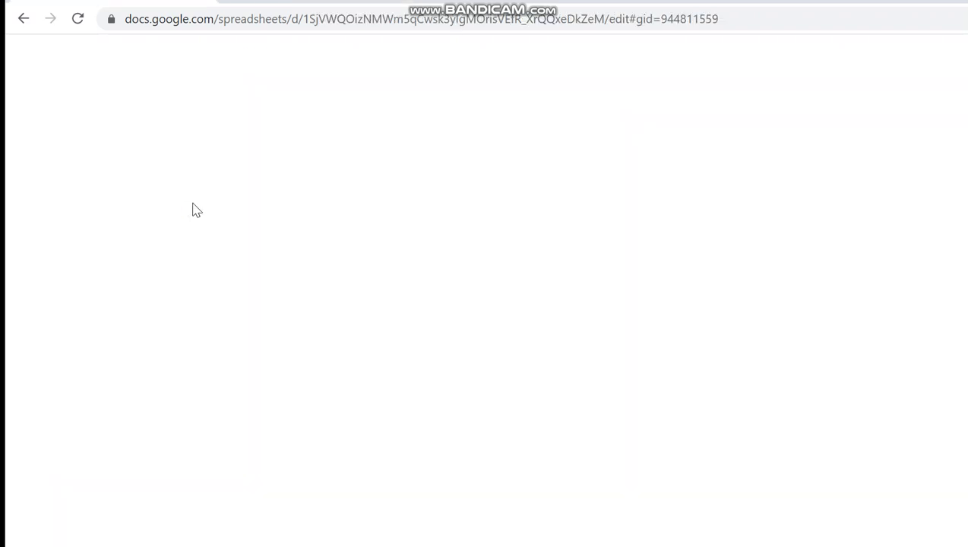
Step: In the Digital Marketing Data - Hub spreadsheet, rename the Body Text entry under Writer Columns in Settings to Main Text
{"action": "left_click", "coordinate": [463, 241]}
{"action": "left_click", "coordinate": [517, 192]}
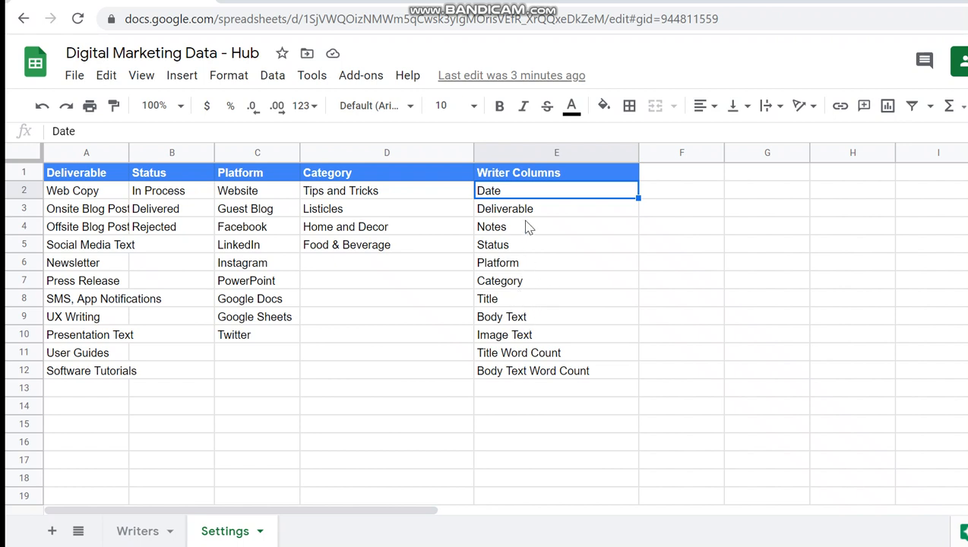
{"action": "left_click", "coordinate": [527, 339]}
{"action": "left_click", "coordinate": [515, 319]}
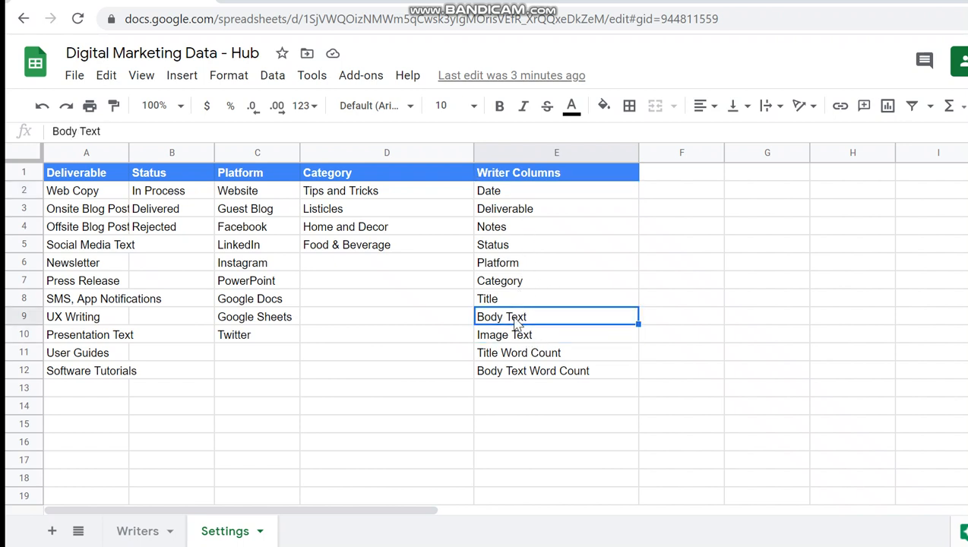
{"action": "type", "text": "Main Text"}
{"action": "key", "text": "Return"}
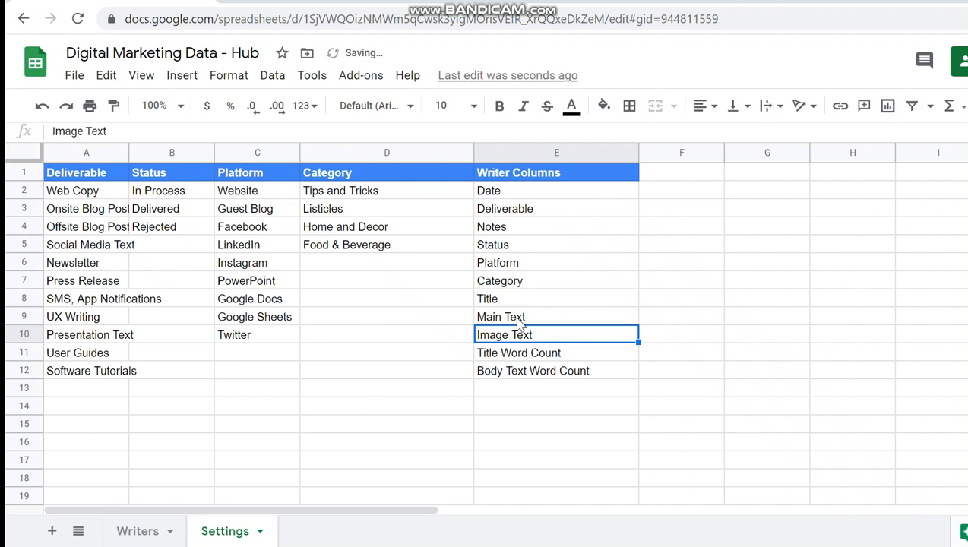
Step: Switch to the writer's spreadsheet and check the H1 header of Work Log against the renamed hub entry
{"action": "left_click", "coordinate": [528, 319]}
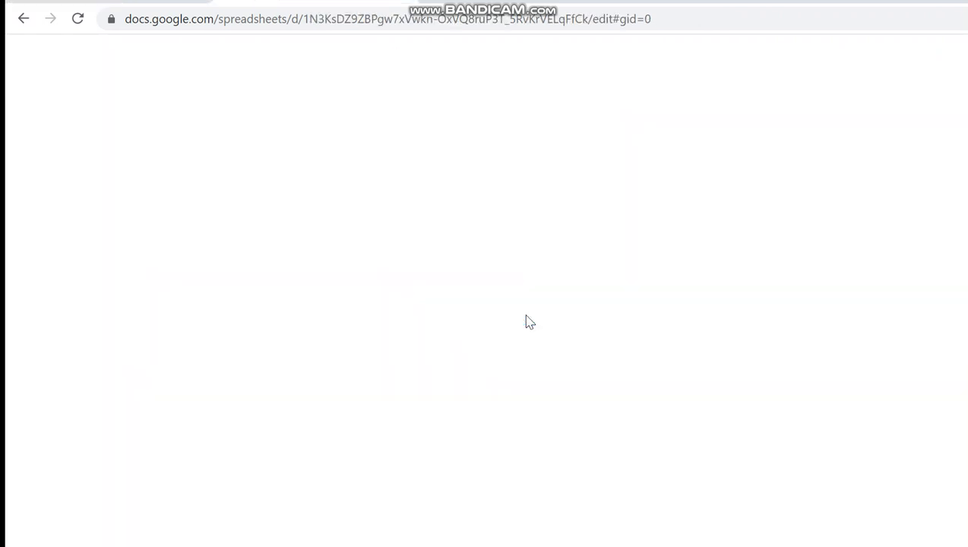
{"action": "key", "text": "ctrl+Tab"}
{"action": "left_click", "coordinate": [506, 194]}
{"action": "left_click", "coordinate": [506, 181]}
{"action": "double_click", "coordinate": [505, 181]}
Step: Change the hub's E9 entry under Writer Columns to Main asdiuasug iupsaText, and return to the writer's Work Log to check it
{"action": "key", "text": "ctrl+shift+Tab"}
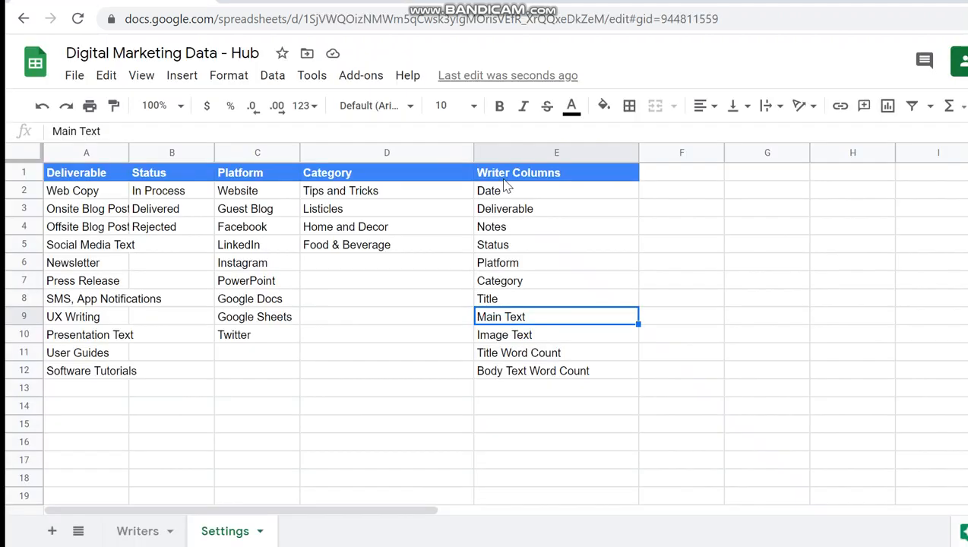
{"action": "double_click", "coordinate": [505, 319]}
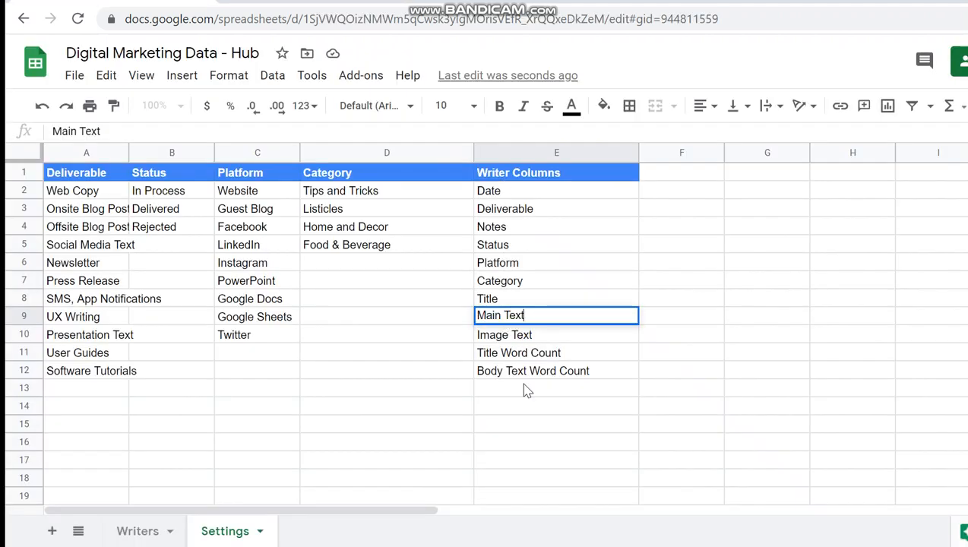
{"action": "type", "text": "asdiuasug iupsa"}
{"action": "key", "text": "Return"}
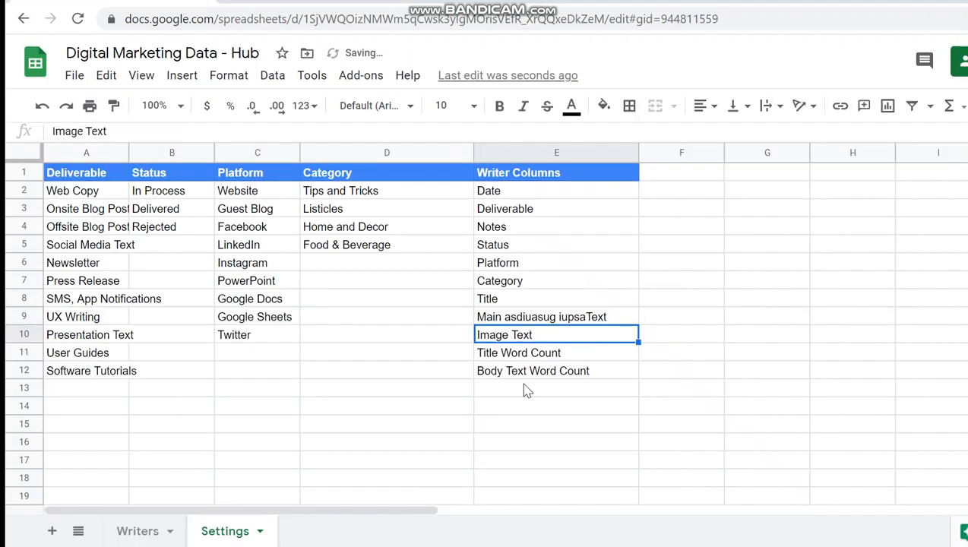
{"action": "key", "text": "ctrl+Tab"}
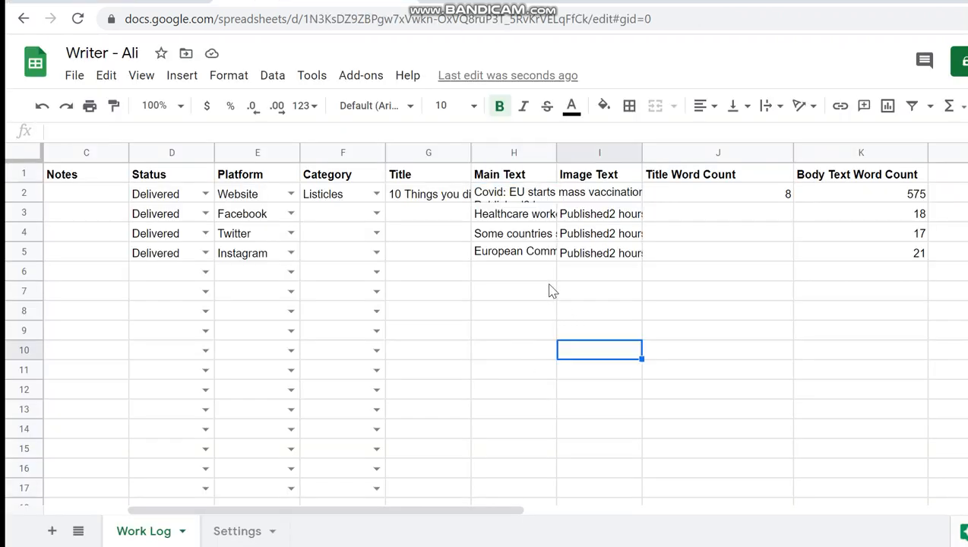
Step: Widen column H of Work Log to show the full header text, and undo the widening
{"action": "left_click_drag", "start_coordinate": [556, 152], "coordinate": [668, 160]}
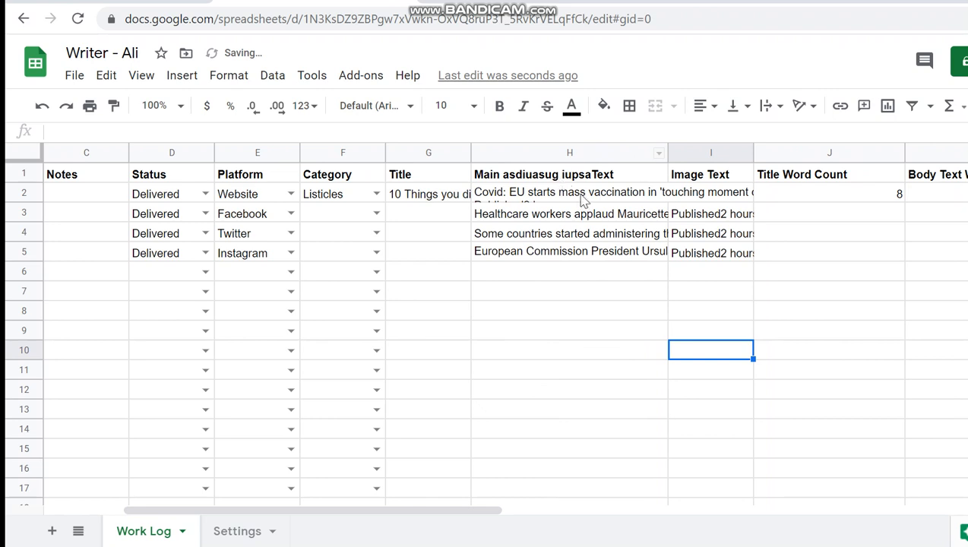
{"action": "key", "text": "ctrl+z"}
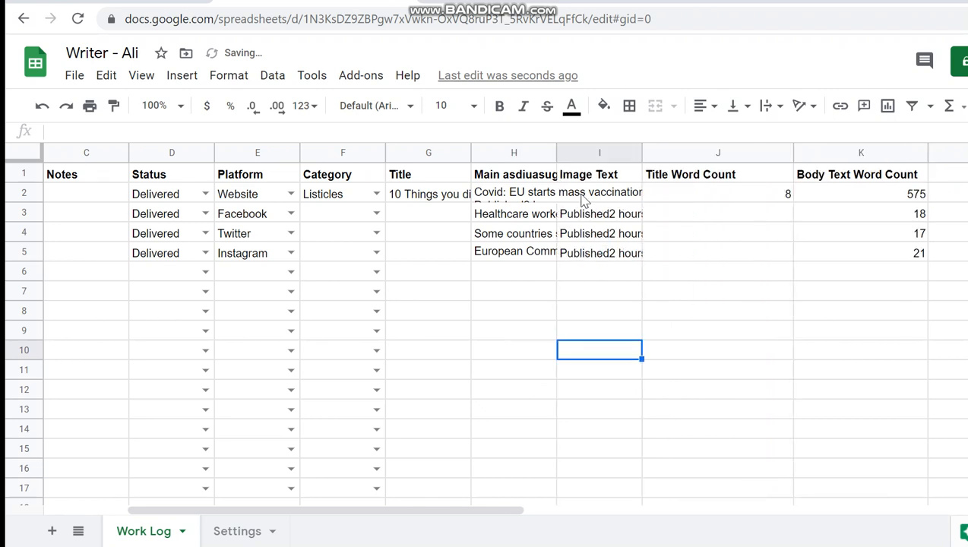
Step: In the hub's Settings sheet, set the E9 entry under Writer Columns to Main Text, and fit the Deliverable column's width to its entries
{"action": "key", "text": "ctrl+shift+Tab"}
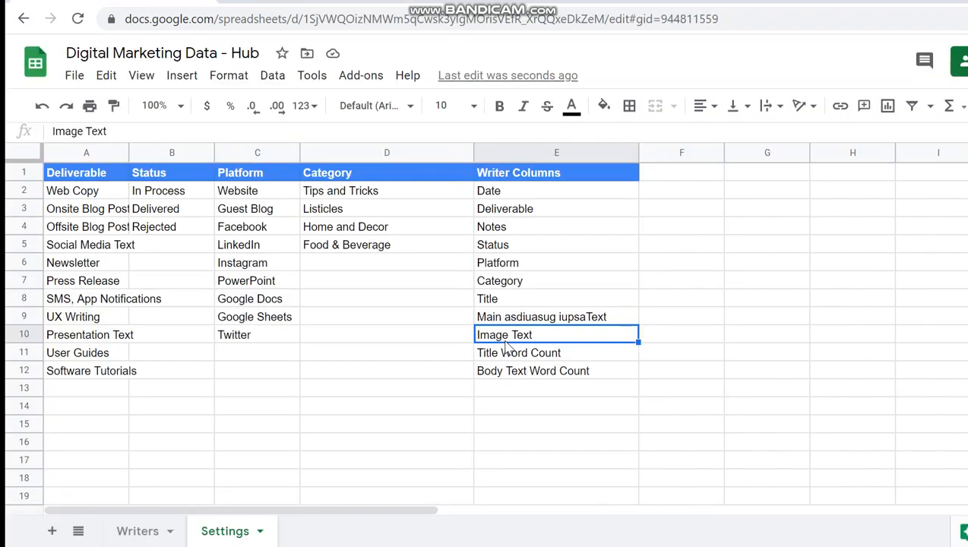
{"action": "left_click", "coordinate": [531, 319]}
{"action": "type", "text": "Main t"}
{"action": "key", "text": "BackSpace"}
{"action": "type", "text": "Text"}
{"action": "key", "text": "Return"}
{"action": "key", "text": "ctrl+Up"}
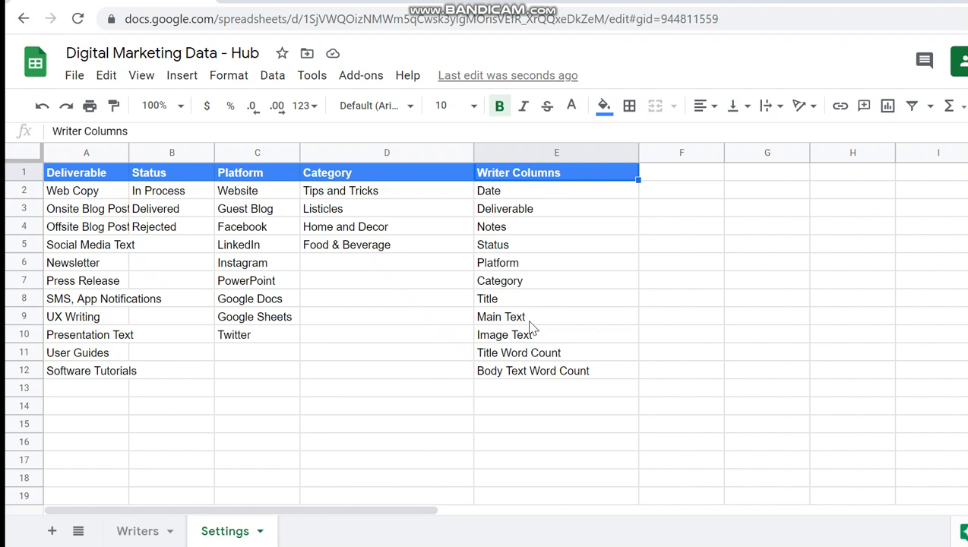
{"action": "left_click", "coordinate": [119, 151]}
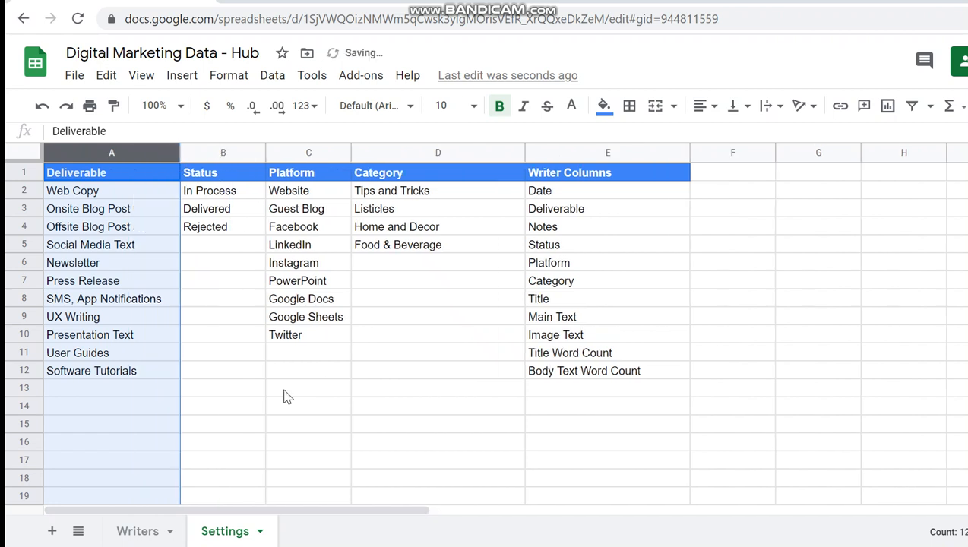
Step: Review the hub's Writers table, covering writer names, experience, deliverables and salaries
{"action": "left_click", "coordinate": [152, 531]}
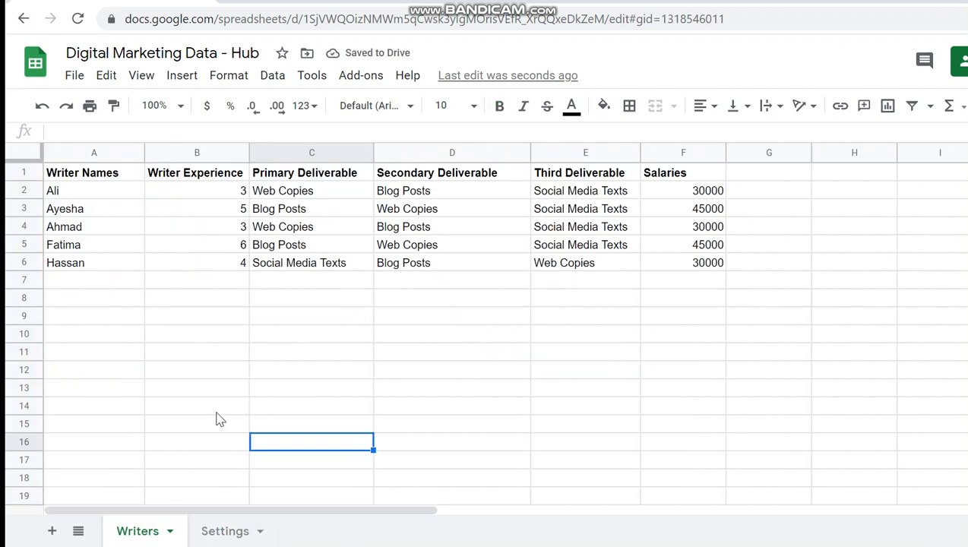
{"action": "left_click_drag", "start_coordinate": [83, 176], "coordinate": [702, 300]}
{"action": "left_click", "coordinate": [630, 304]}
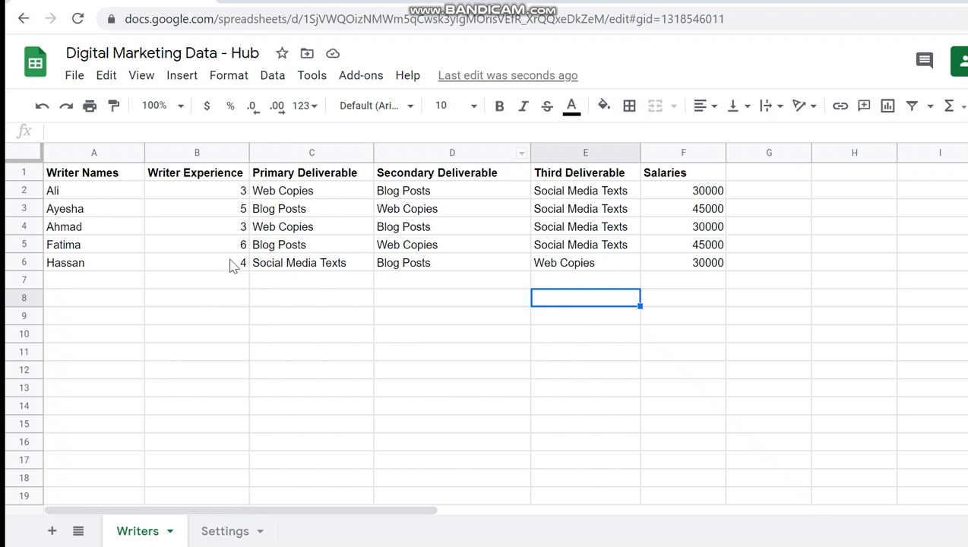
Step: Review the hub's Settings lists, from Deliverable to Category, together with the Writer Columns entries
{"action": "left_click", "coordinate": [223, 531]}
{"action": "left_click", "coordinate": [220, 406]}
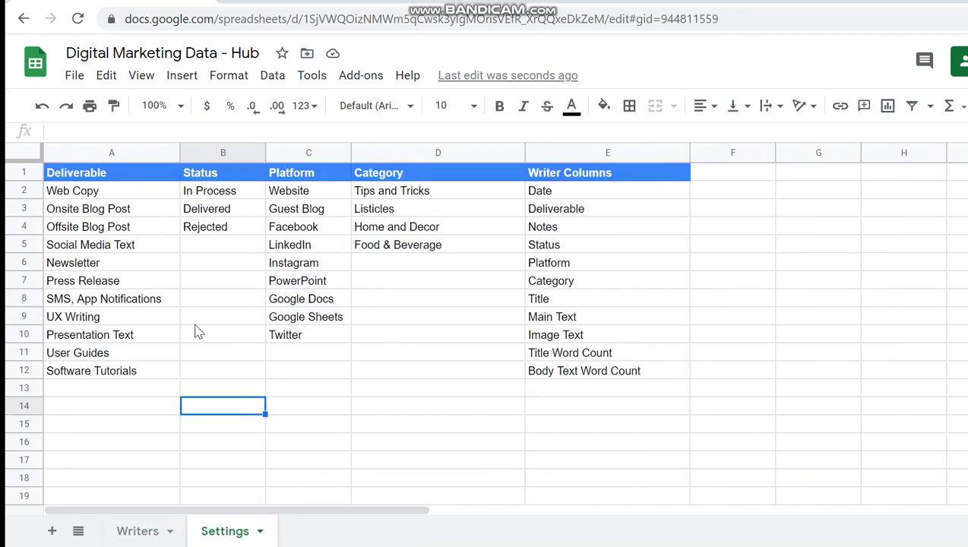
{"action": "left_click_drag", "start_coordinate": [130, 179], "coordinate": [732, 376]}
{"action": "left_click", "coordinate": [578, 411]}
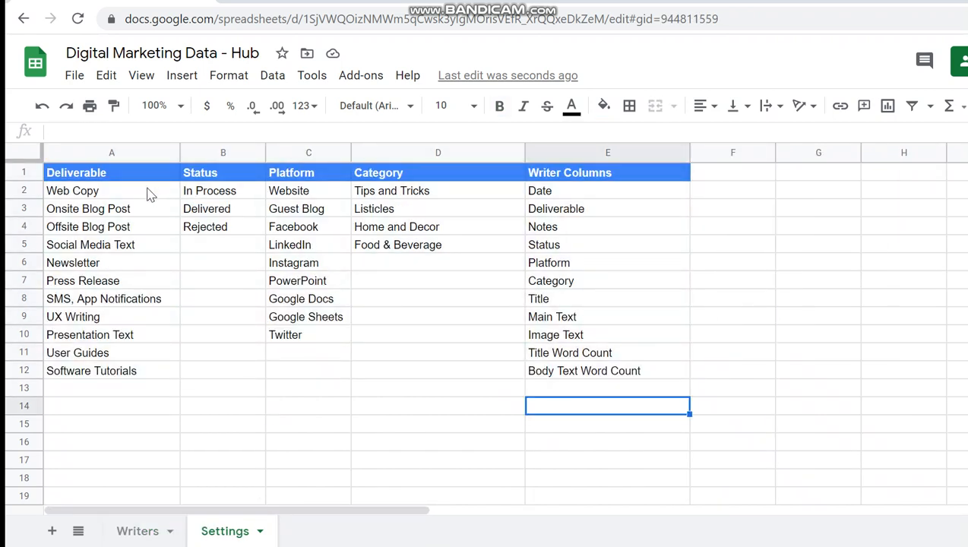
{"action": "left_click_drag", "start_coordinate": [150, 196], "coordinate": [136, 355]}
{"action": "left_click", "coordinate": [113, 423]}
{"action": "left_click_drag", "start_coordinate": [244, 250], "coordinate": [228, 353]}
{"action": "left_click_drag", "start_coordinate": [425, 280], "coordinate": [448, 371]}
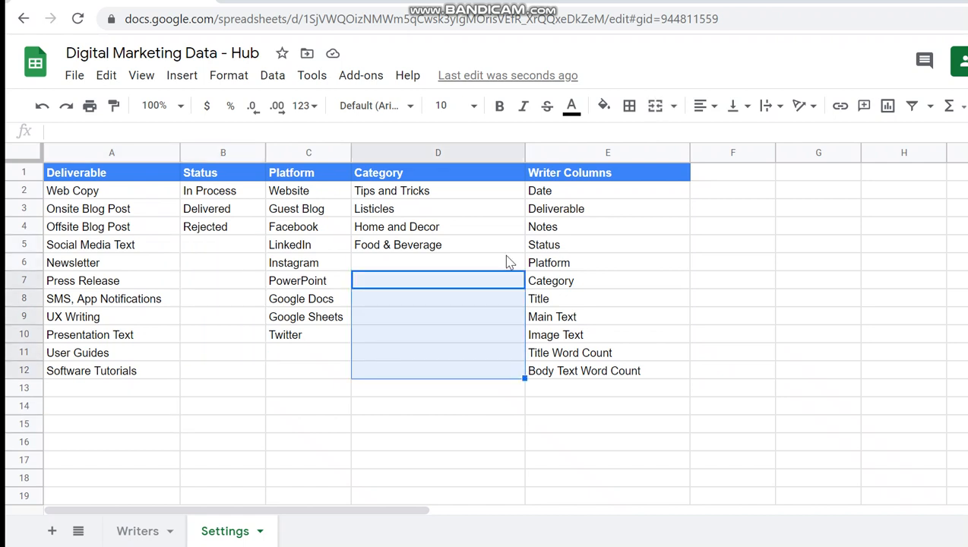
{"action": "left_click_drag", "start_coordinate": [607, 196], "coordinate": [610, 374]}
{"action": "left_click", "coordinate": [312, 371]}
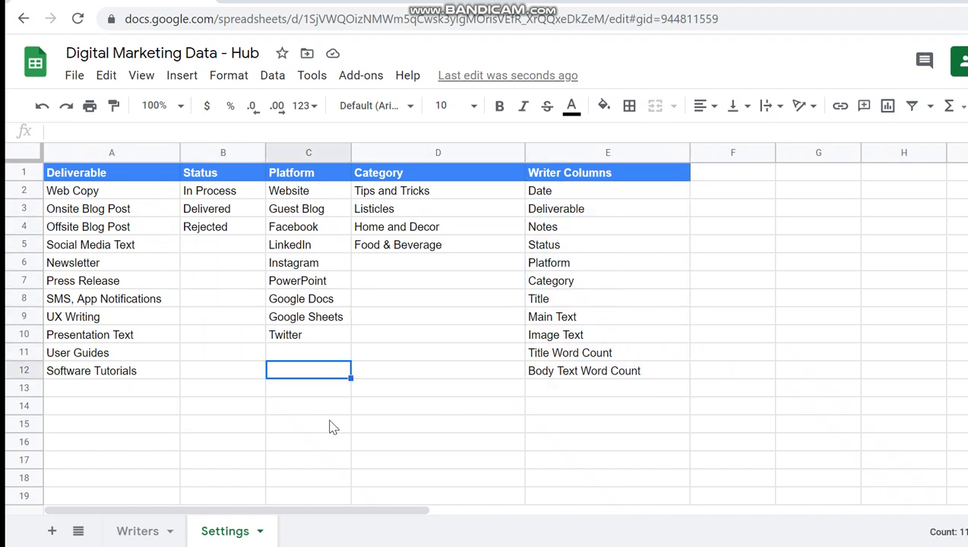
Step: Switch to the writer's spreadsheet and inspect the imported lists in Settings and the IMPORTRANGE formula in A1
{"action": "key", "text": "ctrl+Tab"}
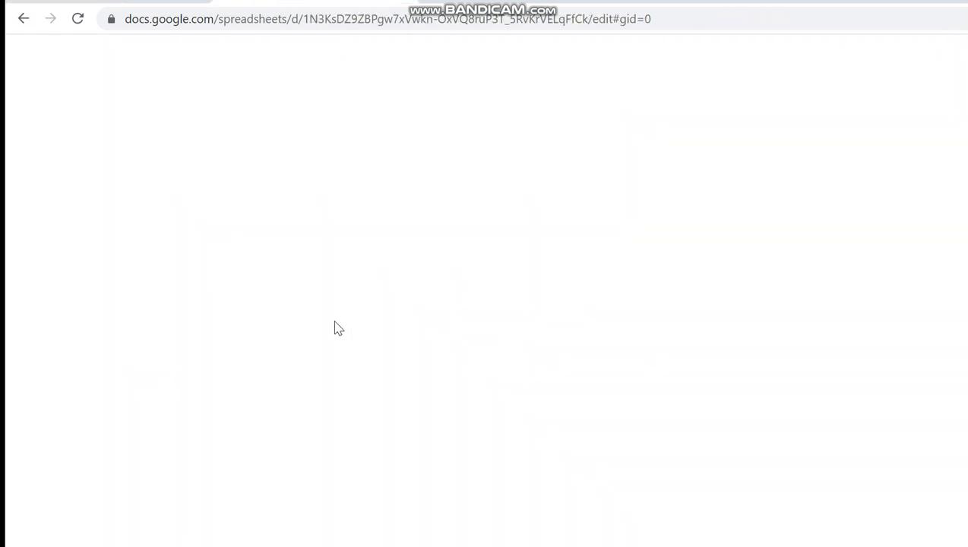
{"action": "scroll", "coordinate": [193, 518], "scroll_direction": "left", "scroll_amount": 3}
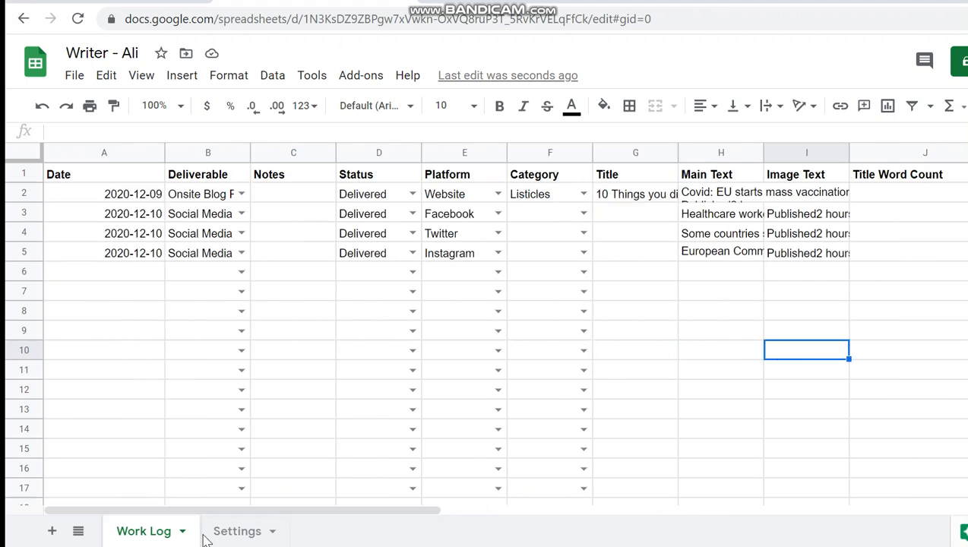
{"action": "left_click", "coordinate": [218, 530]}
{"action": "left_click_drag", "start_coordinate": [127, 178], "coordinate": [464, 372]}
{"action": "left_click", "coordinate": [377, 405]}
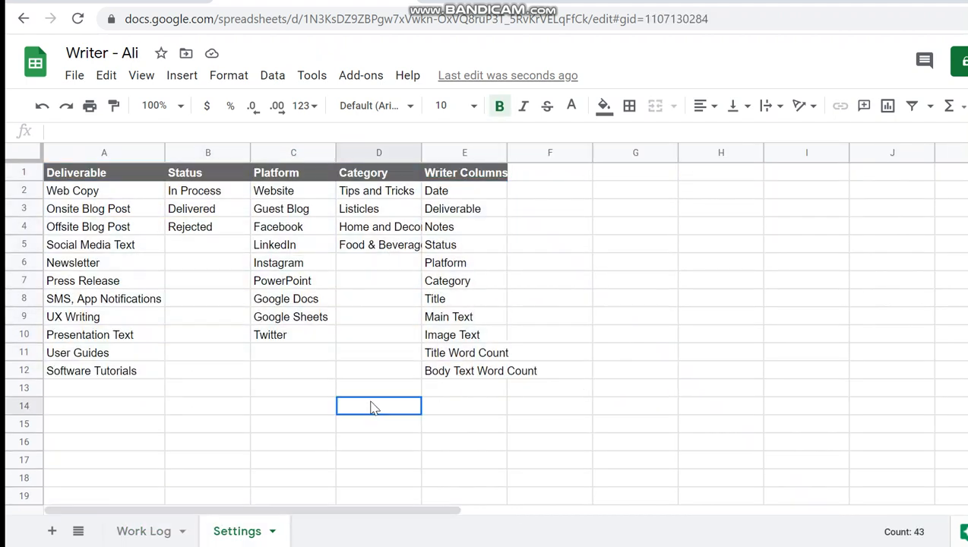
{"action": "left_click", "coordinate": [107, 174]}
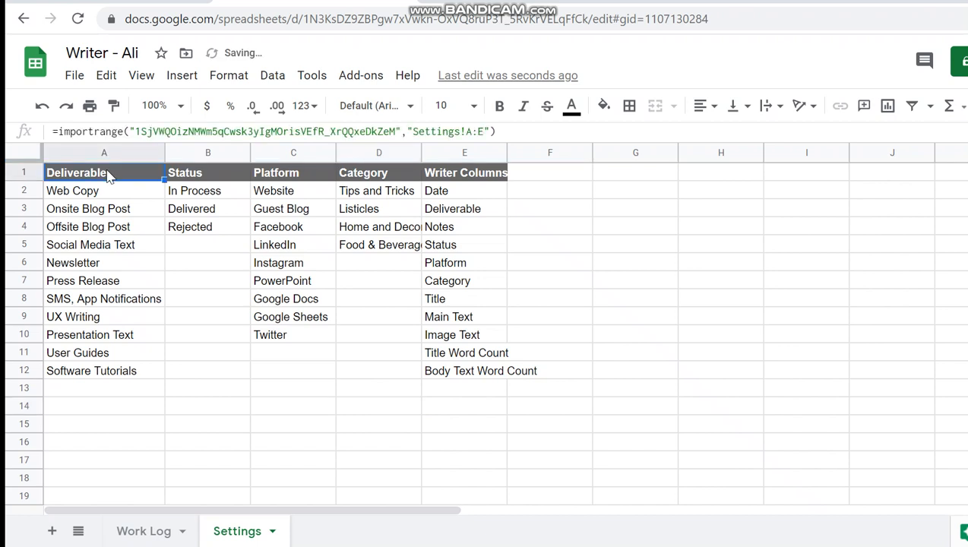
{"action": "left_click", "coordinate": [271, 392]}
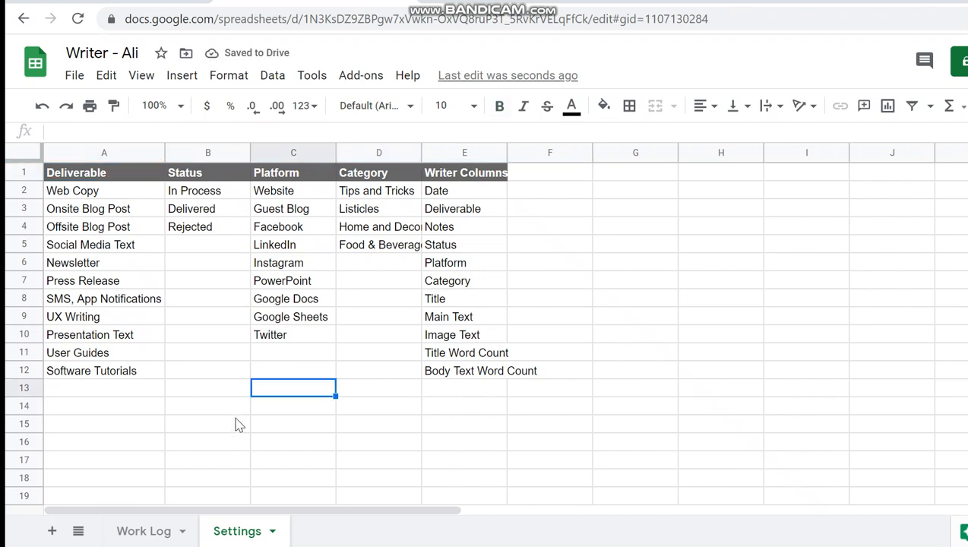
Step: Review the Deliverable, Status and Platform dropdown columns in Work Log and inspect the header formula in A1
{"action": "left_click", "coordinate": [163, 529]}
{"action": "left_click_drag", "start_coordinate": [211, 215], "coordinate": [211, 370]}
{"action": "left_click_drag", "start_coordinate": [354, 199], "coordinate": [378, 369]}
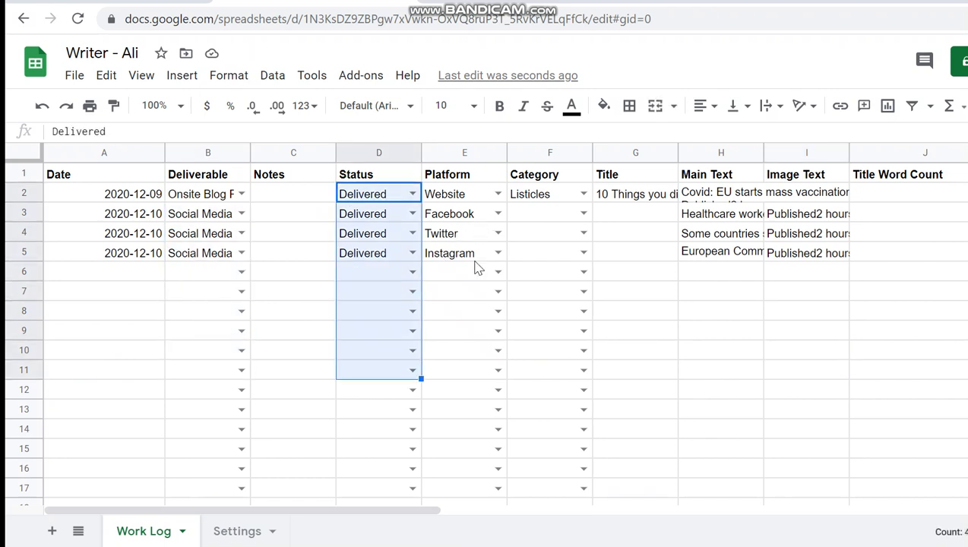
{"action": "left_click_drag", "start_coordinate": [465, 215], "coordinate": [464, 349]}
{"action": "left_click", "coordinate": [729, 213]}
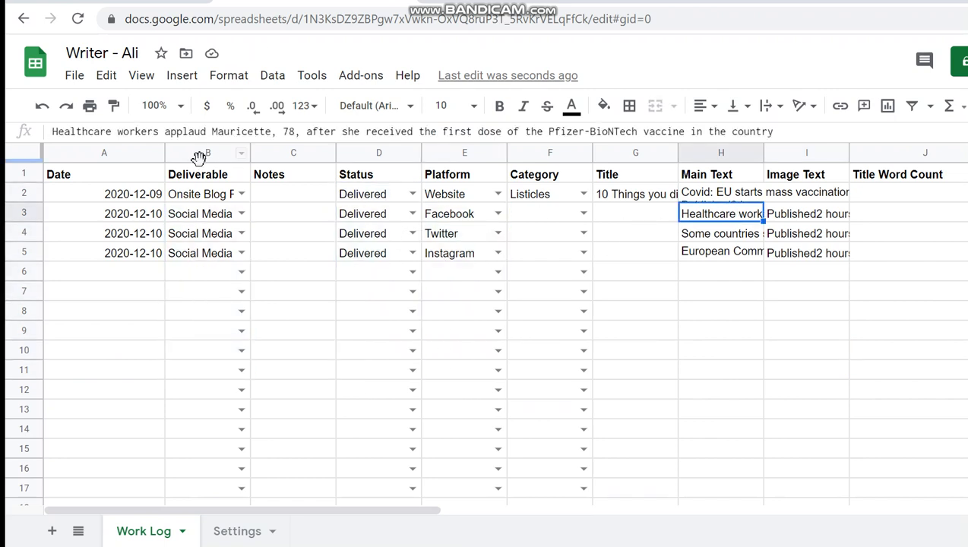
{"action": "left_click", "coordinate": [106, 174]}
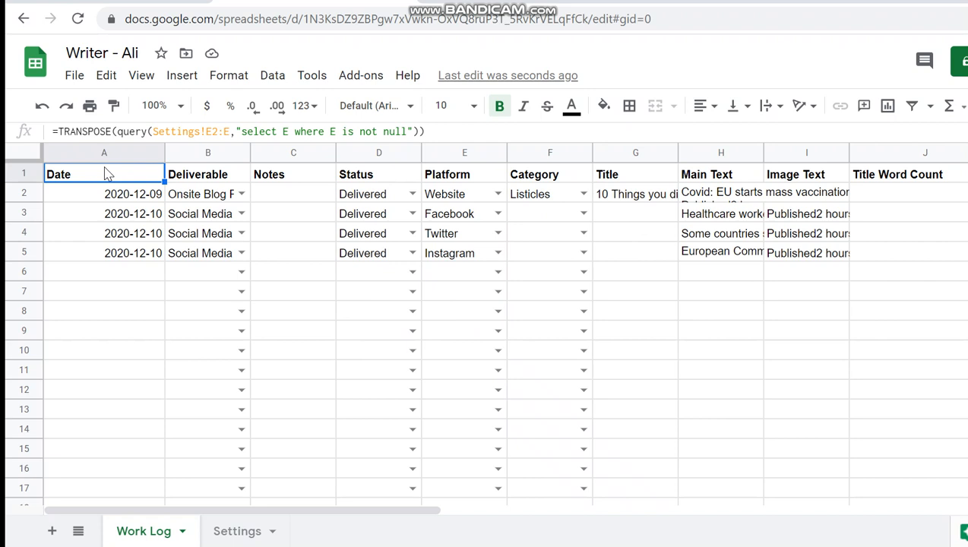